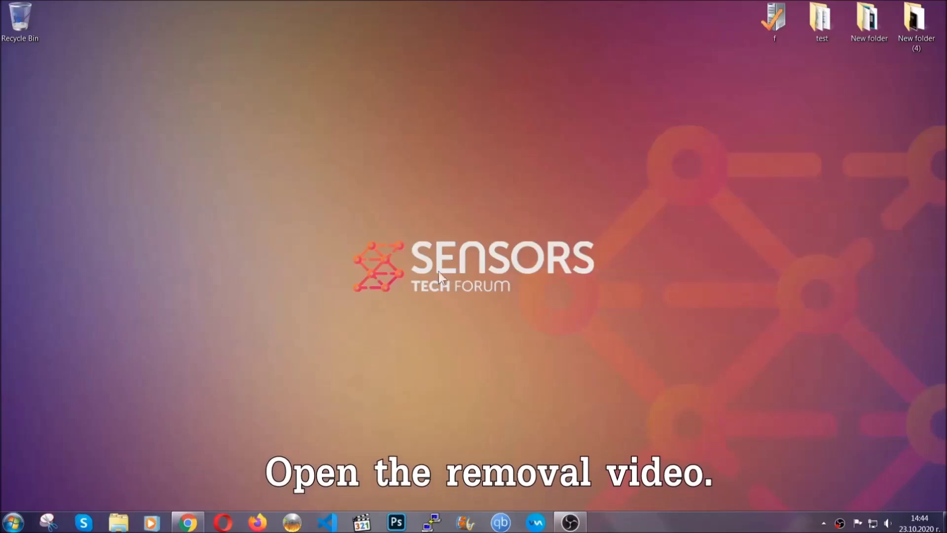
Open the sensorstechforum 'Ransomware Virus – What Is It?' article from the YouTube video's description link.
left_click(186, 525)
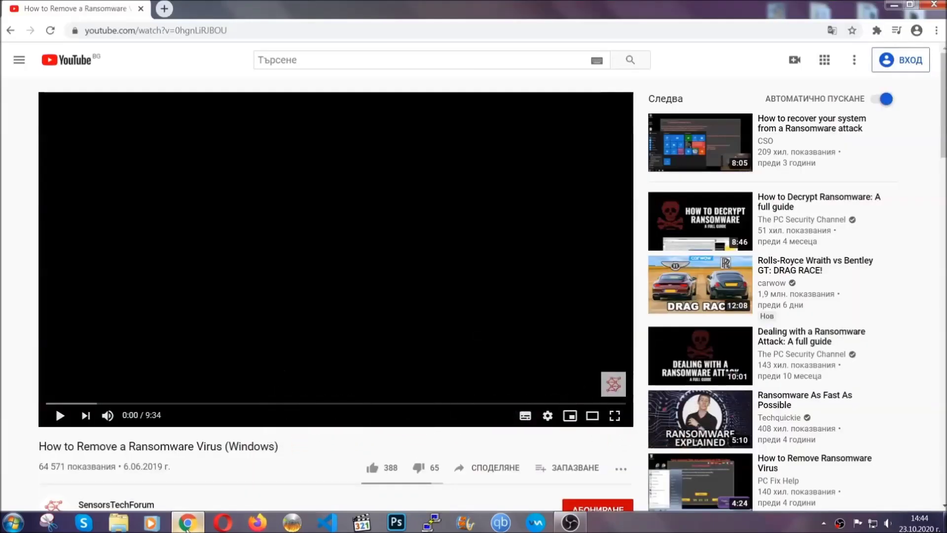
scroll(172, 404, "down", 3)
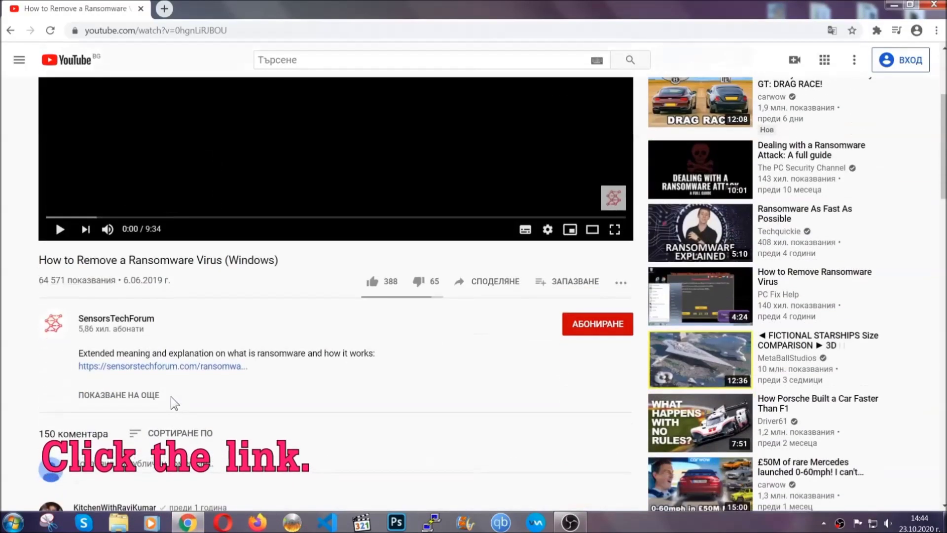
left_click(188, 368)
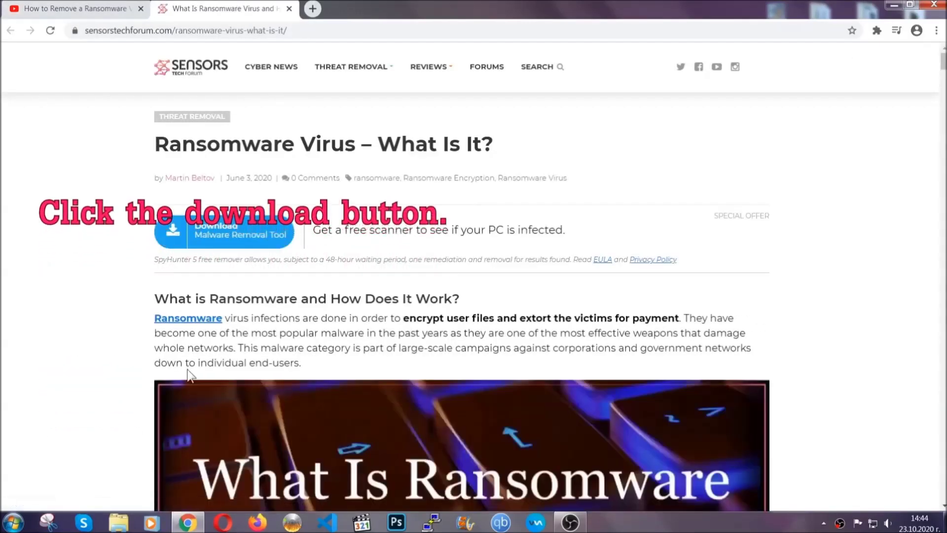
Download SpyHunter-Installer.exe using the article's Download Malware Removal Tool button.
left_click(217, 236)
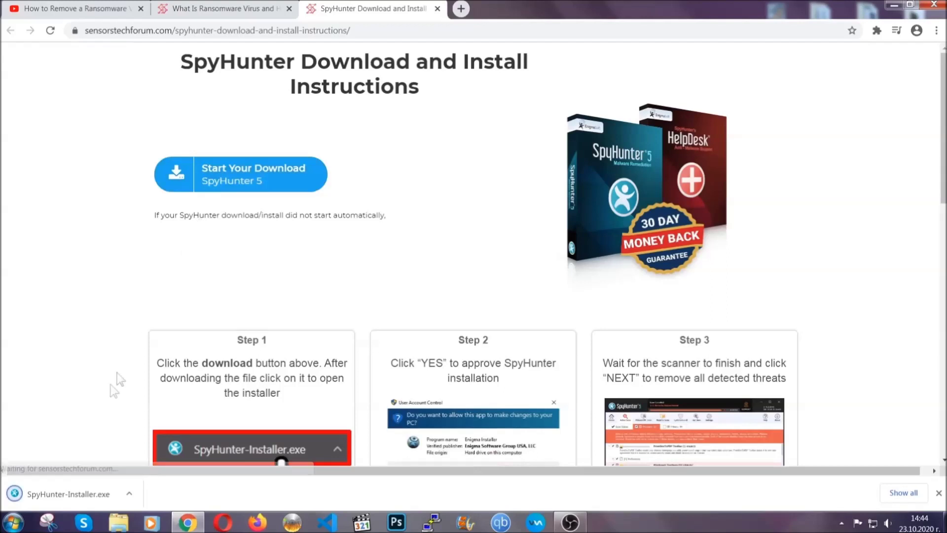
Run SpyHunter-Installer.exe and install SpyHunter 5 in English, accepting the EULA and Privacy Policy.
left_click(67, 492)
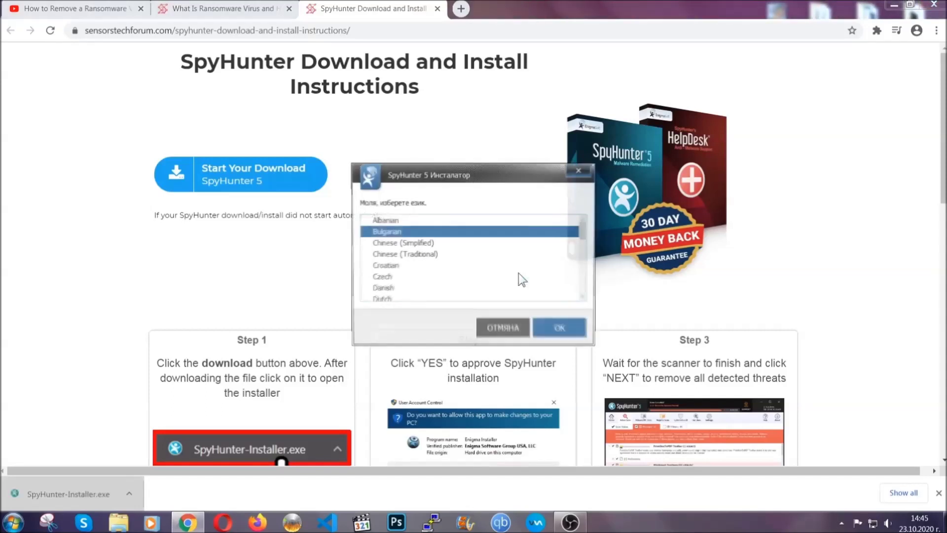
scroll(493, 277, "down", 1)
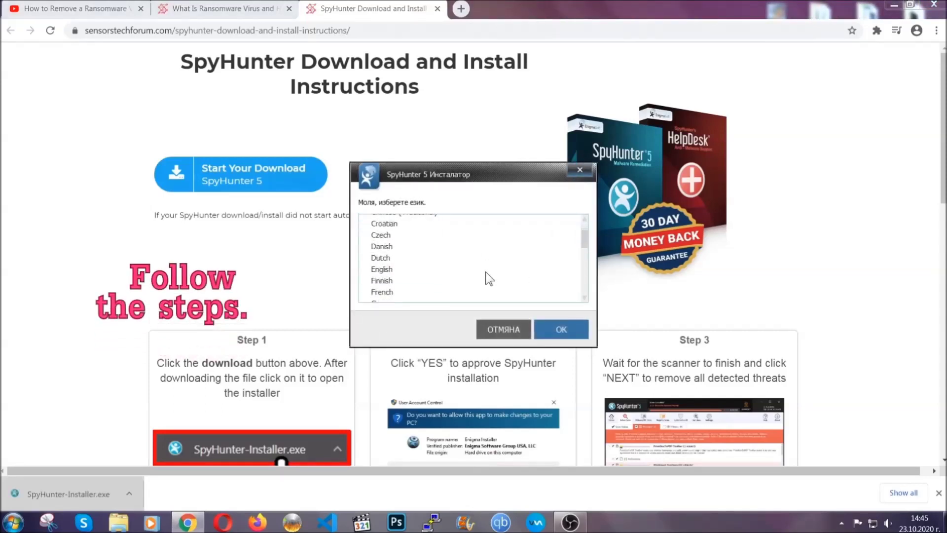
left_click(444, 270)
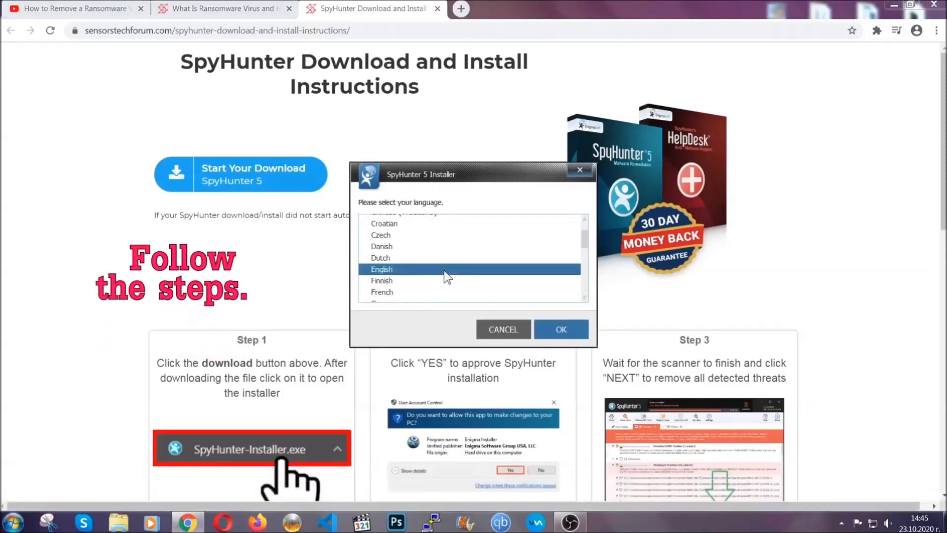
left_click(550, 328)
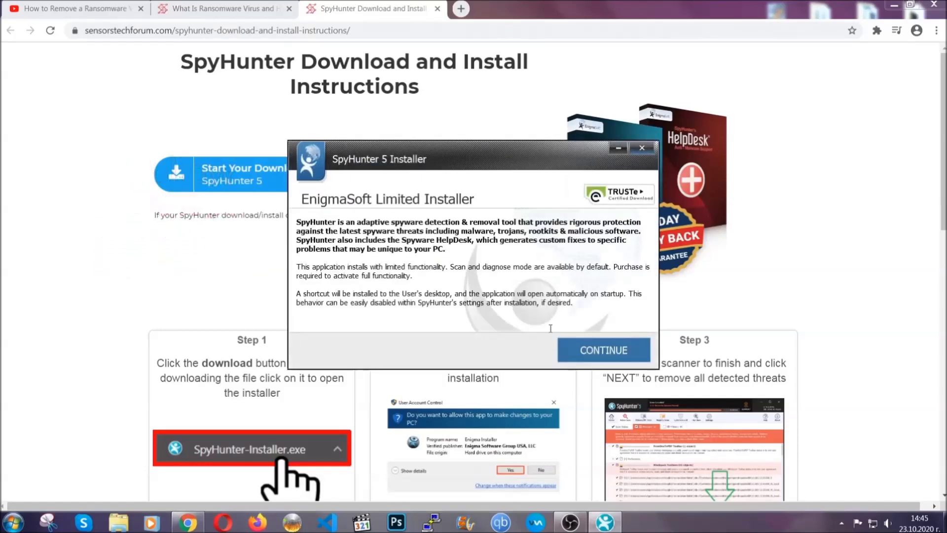
left_click(572, 343)
left_click(542, 319)
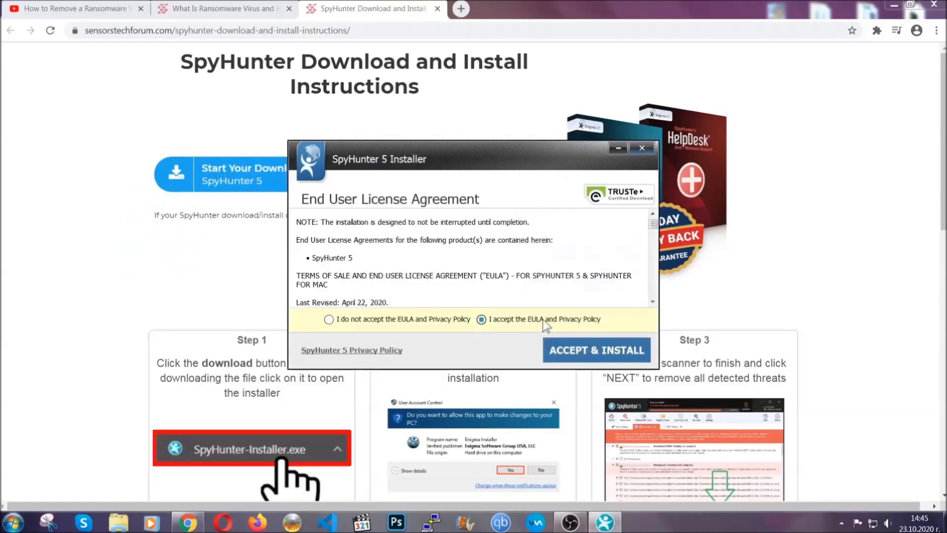
left_click(565, 350)
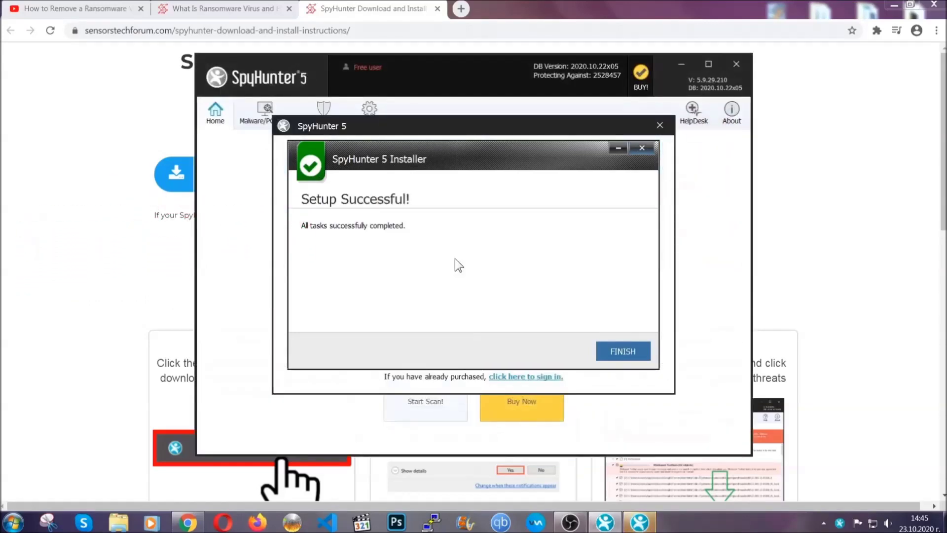
left_click(605, 352)
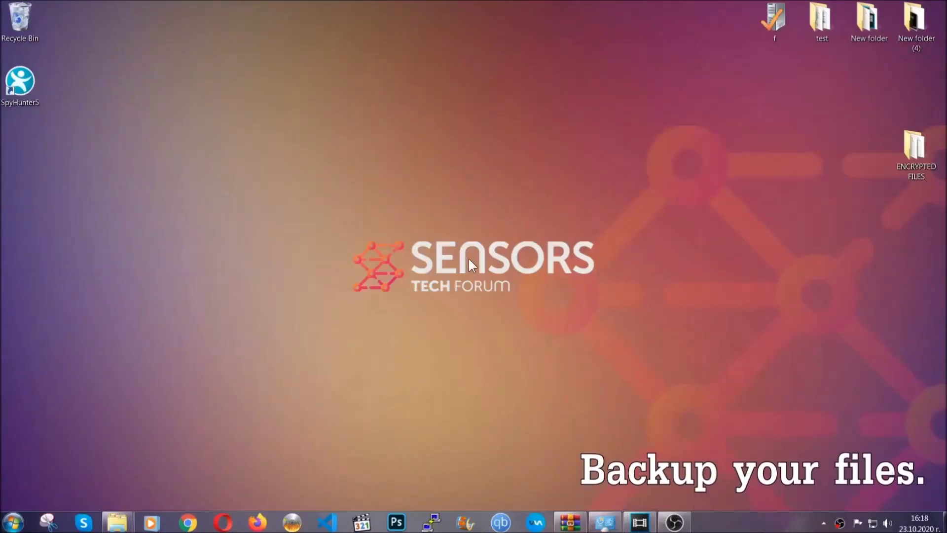
Copy all six encrypted .efji files from the ENCRYPTED FILES folder.
double_click(910, 151)
left_click_drag(351, 248, 741, 176)
right_click(743, 183)
left_click(767, 307)
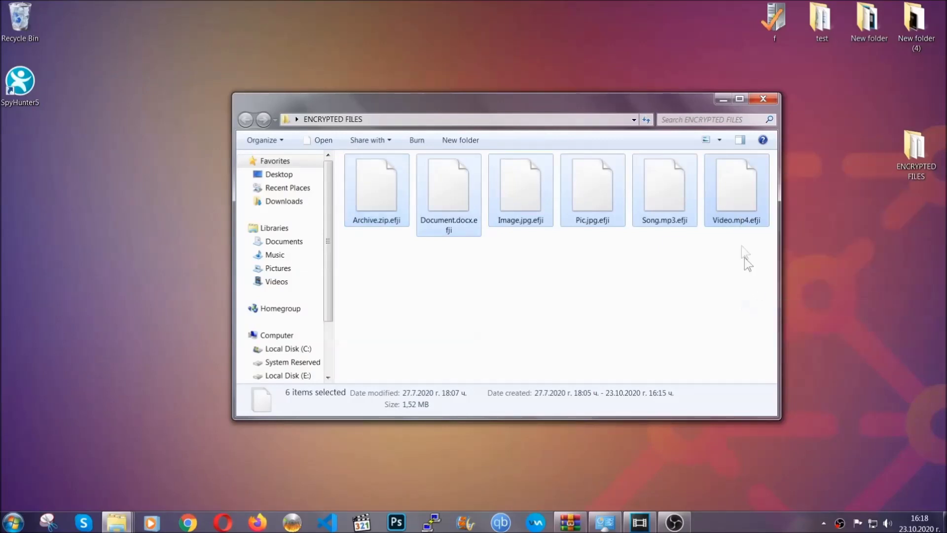
left_click(724, 99)
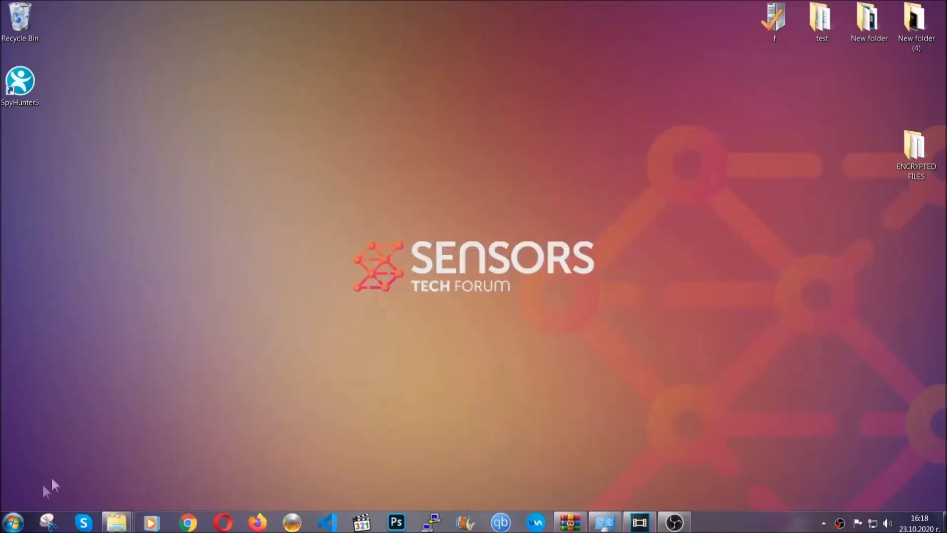
Paste the six copied files onto FLASH DRIVE (H:) and close its window.
left_click(12, 521)
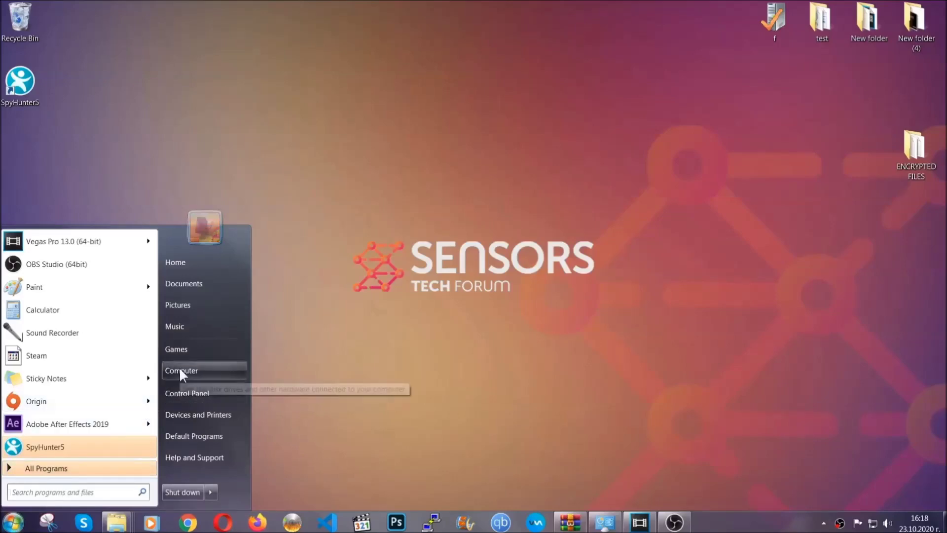
left_click(180, 370)
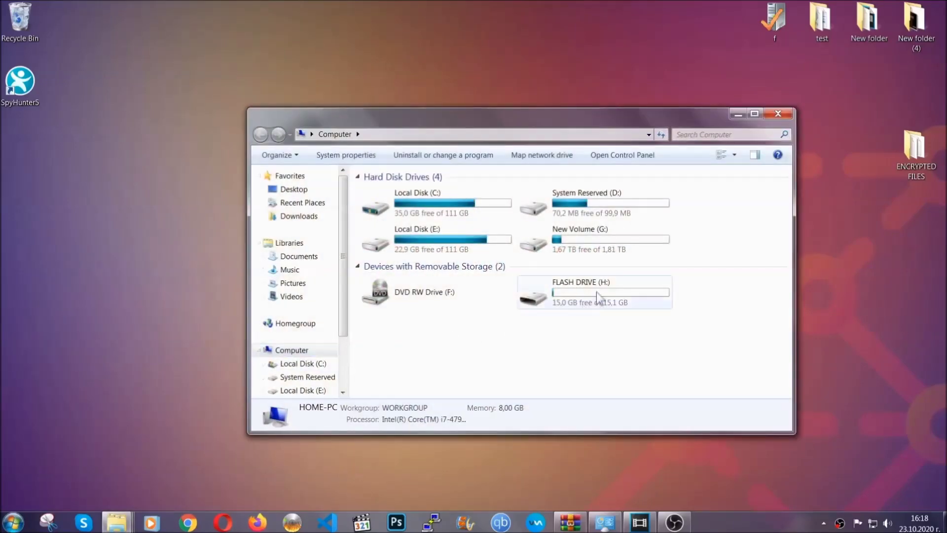
double_click(596, 293)
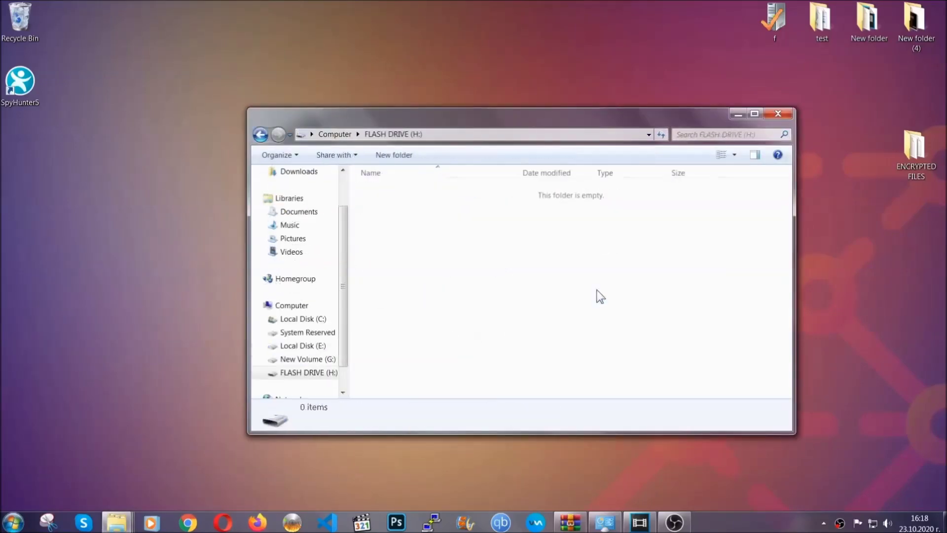
right_click(410, 220)
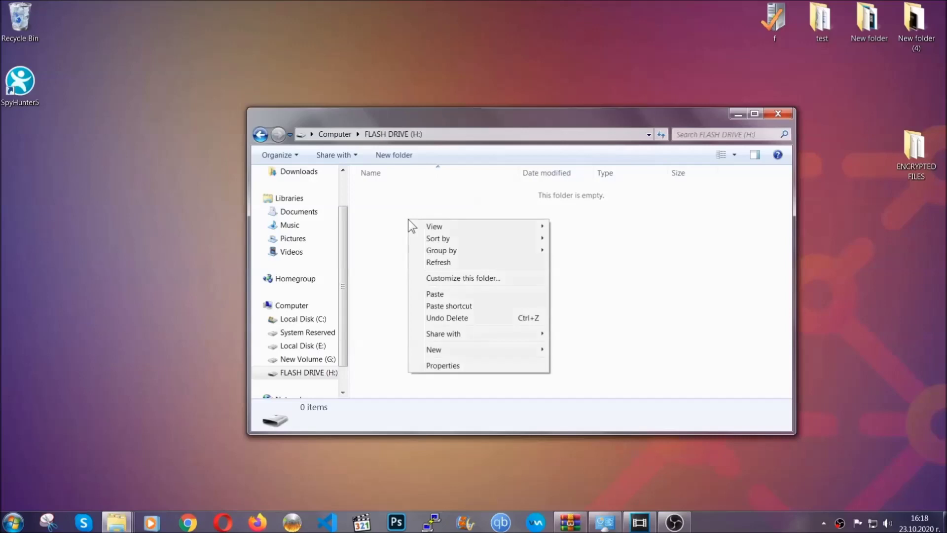
left_click(431, 295)
left_click(435, 302)
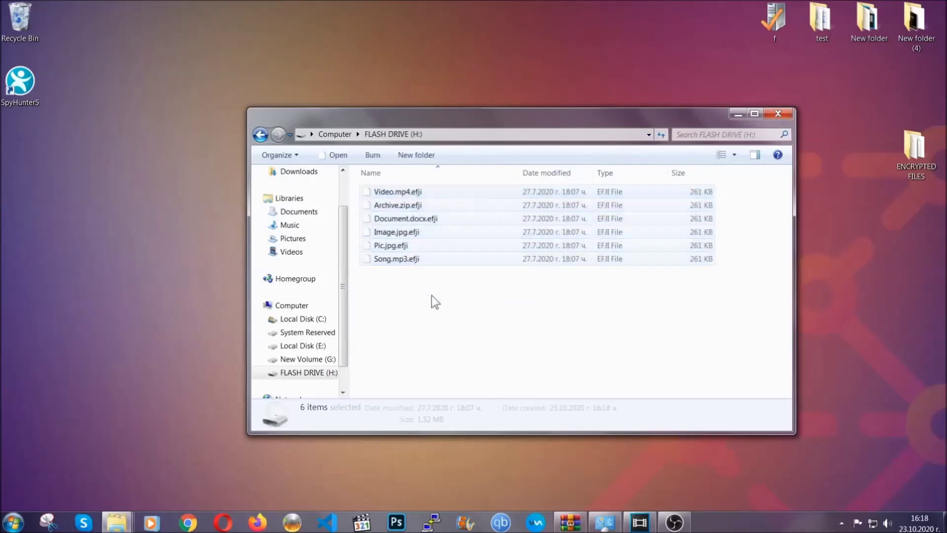
left_click(782, 111)
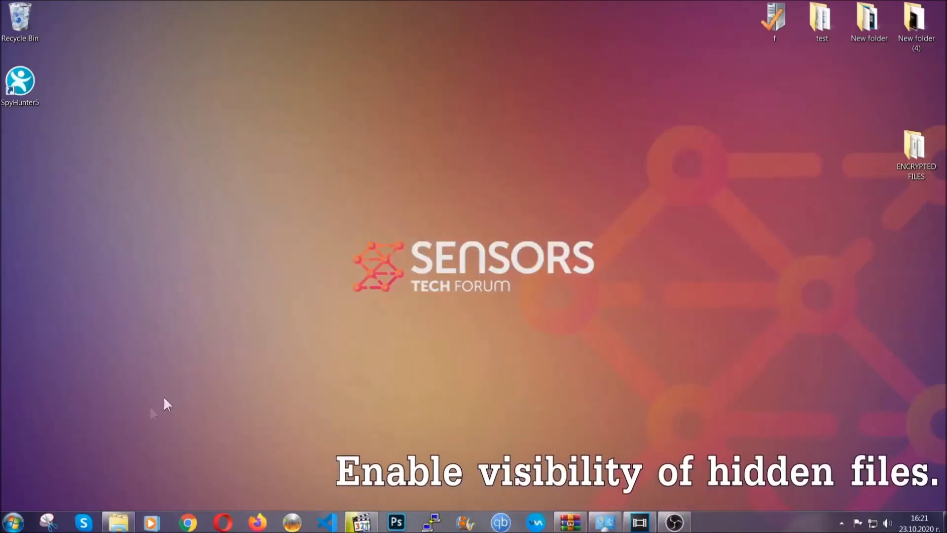
Search the Start menu for 'hidden files and folders' and apply 'Show hidden files, folders, and drives'.
key("super")
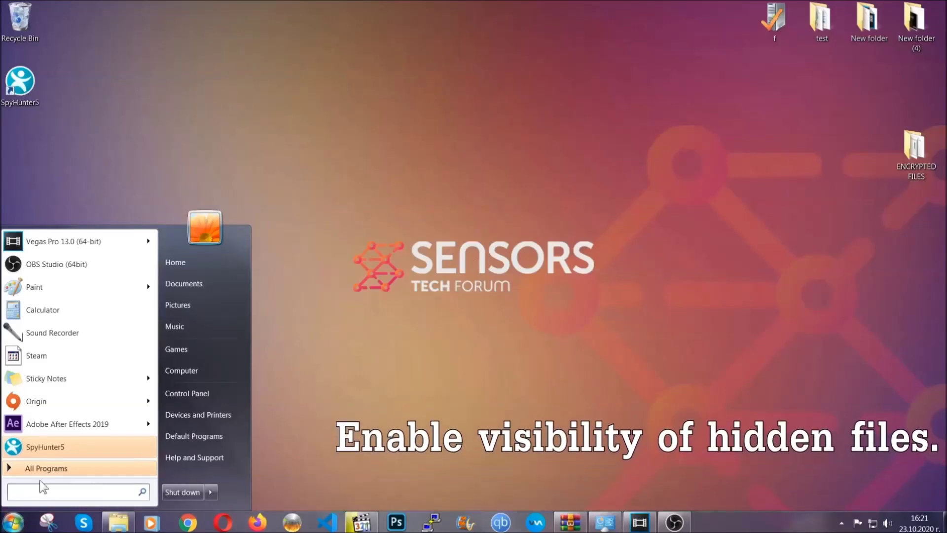
type("showh")
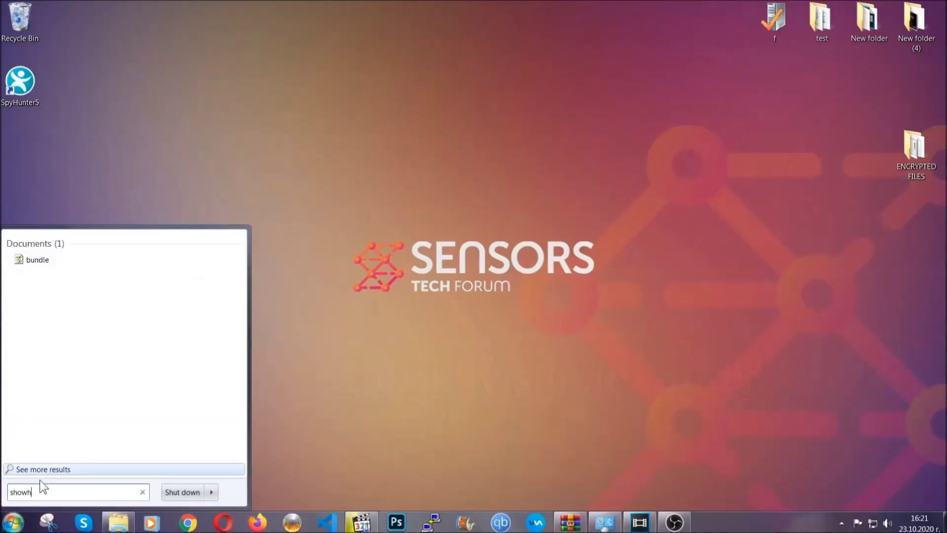
key("BackSpace")
type("hidden files and folders")
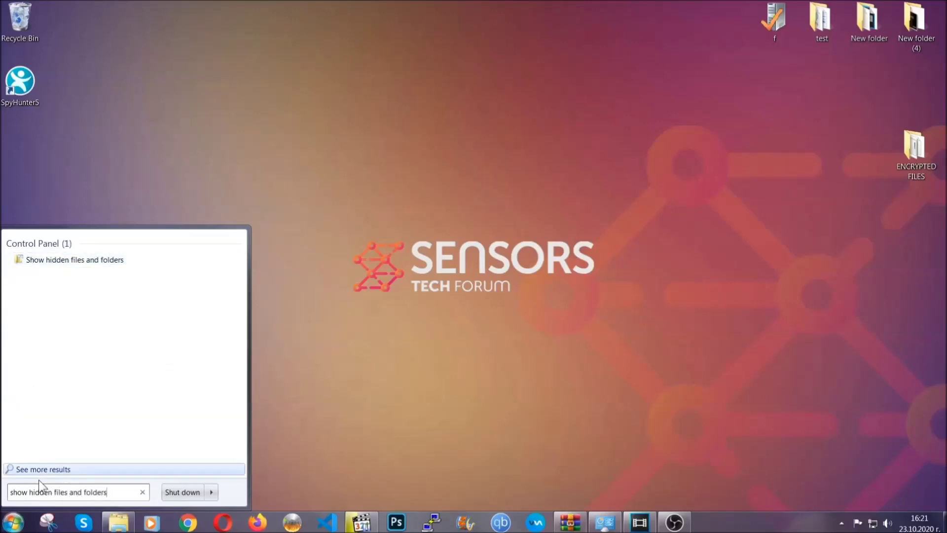
left_click(111, 263)
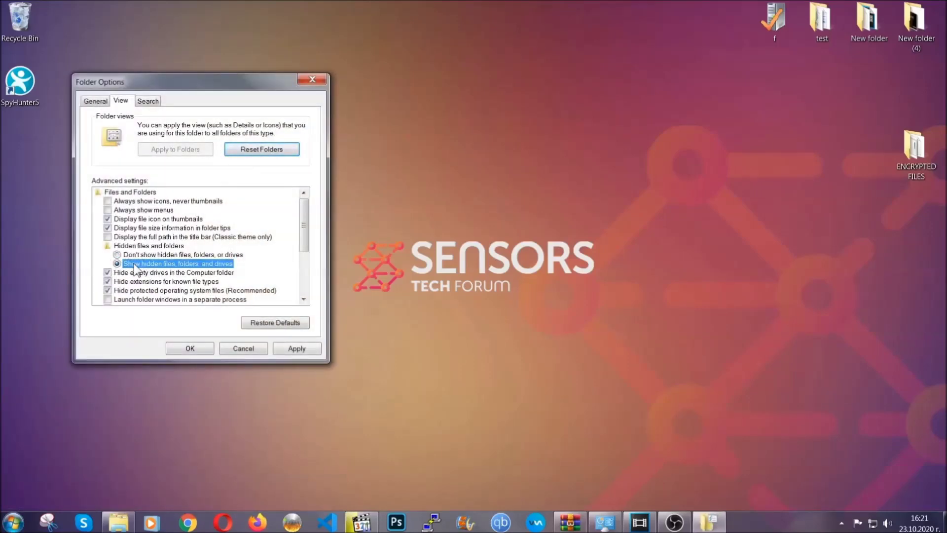
left_click(293, 351)
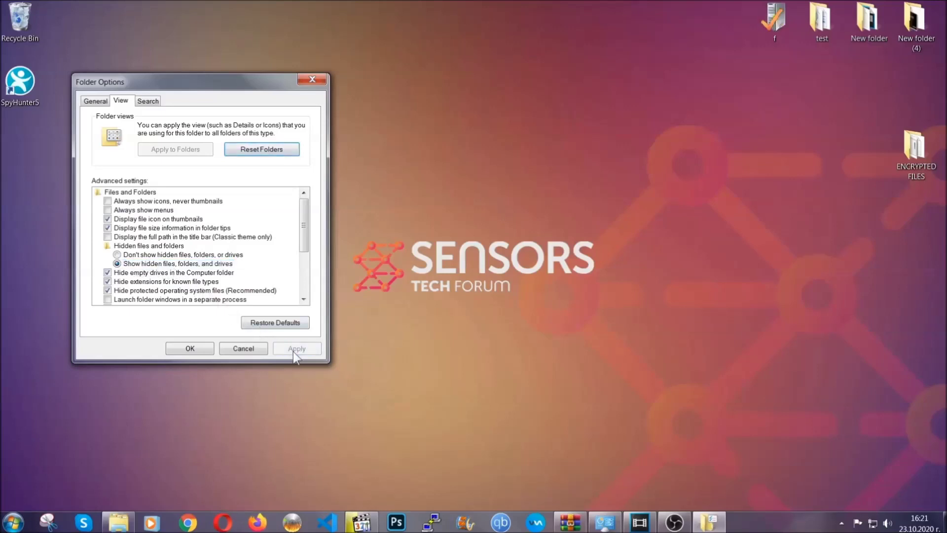
left_click(188, 348)
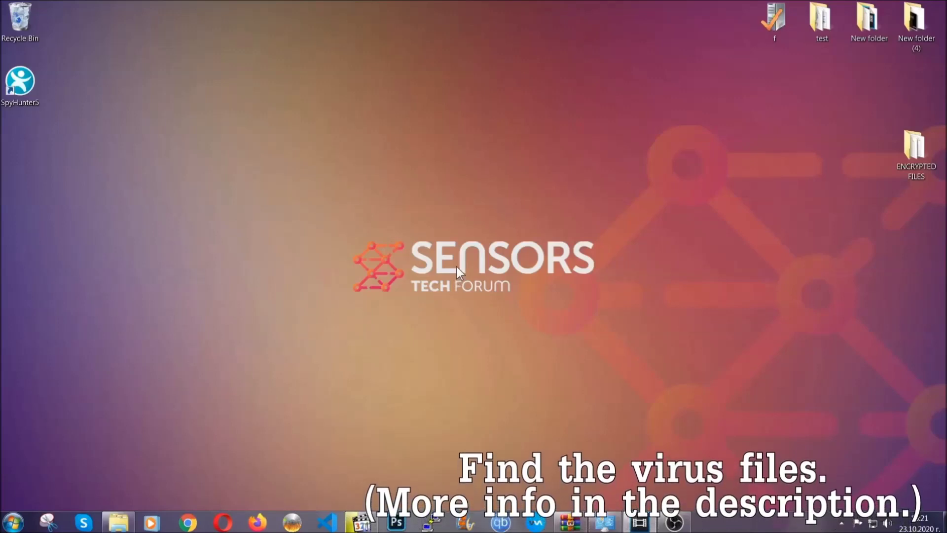
Search the whole Computer for 'fileextension:exe Example Virus Name'.
left_click(11, 522)
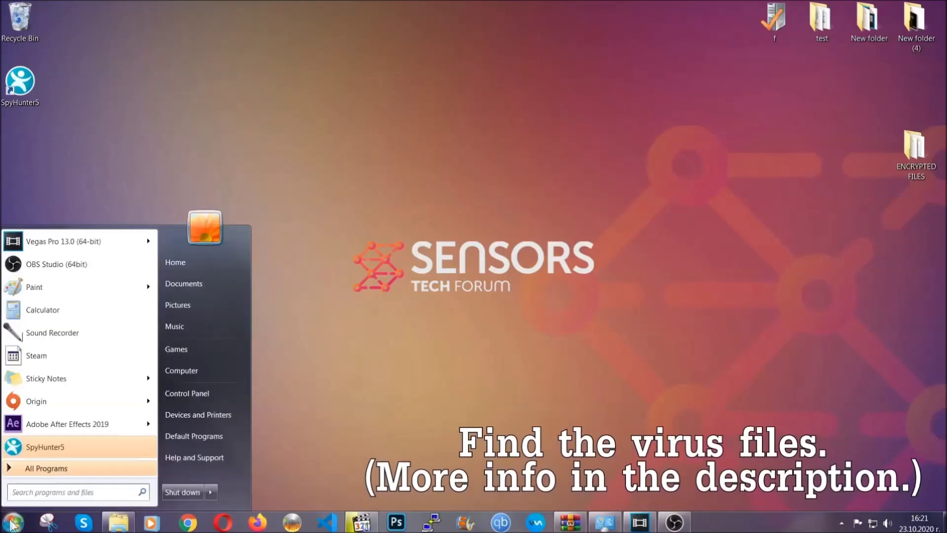
left_click(196, 375)
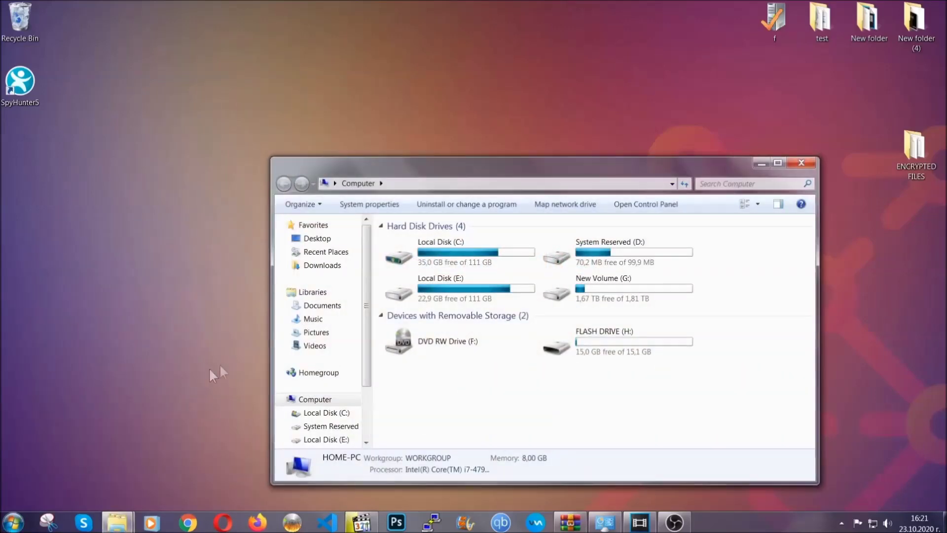
left_click_drag(515, 174, 453, 125)
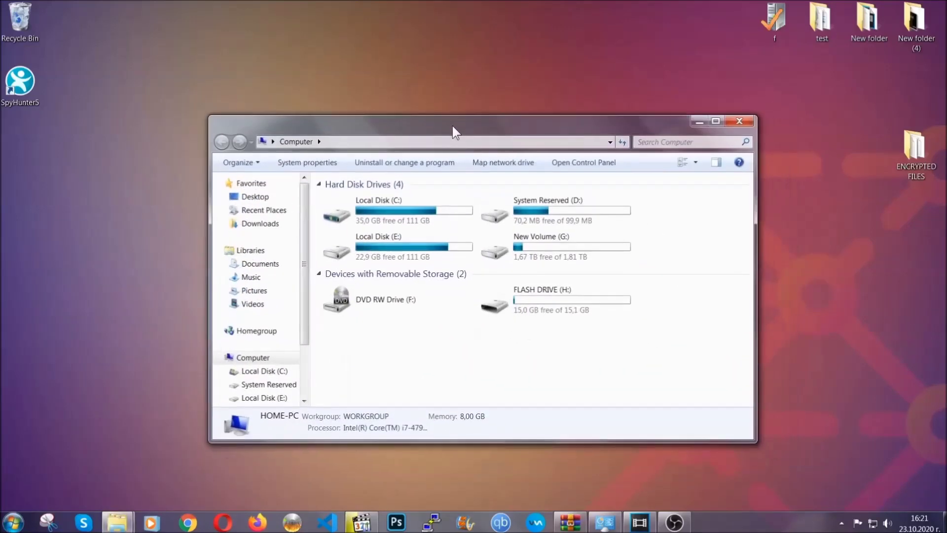
left_click(645, 142)
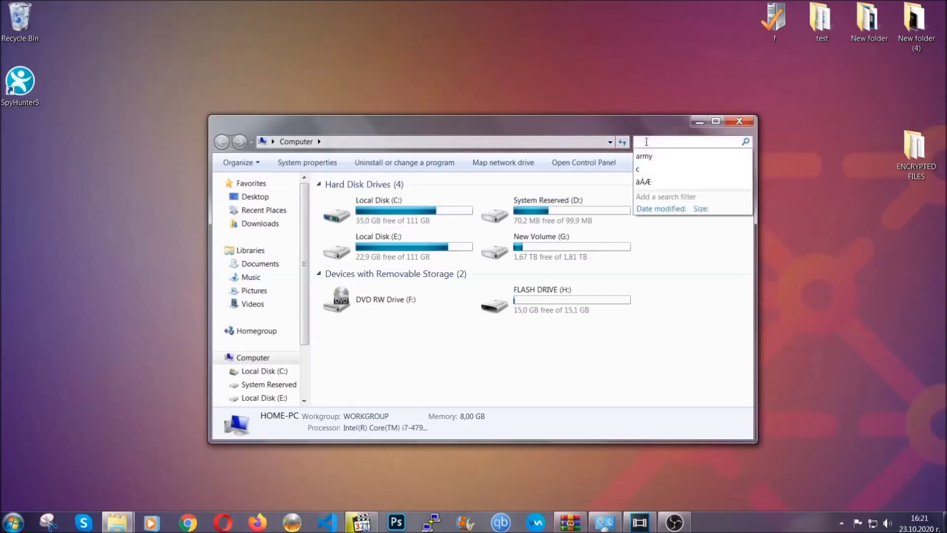
type("fileextension")
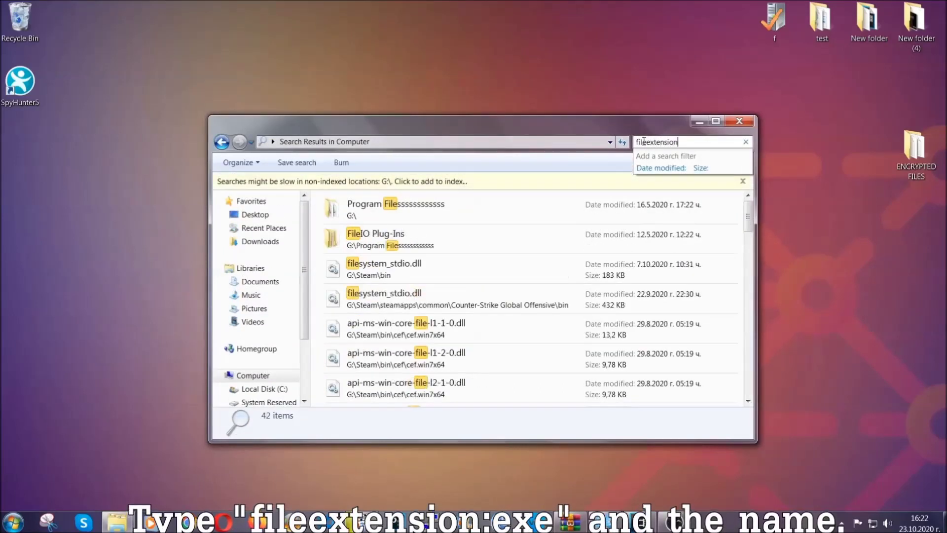
type(":exe Example Virs")
key("BackSpace")
type("us Name")
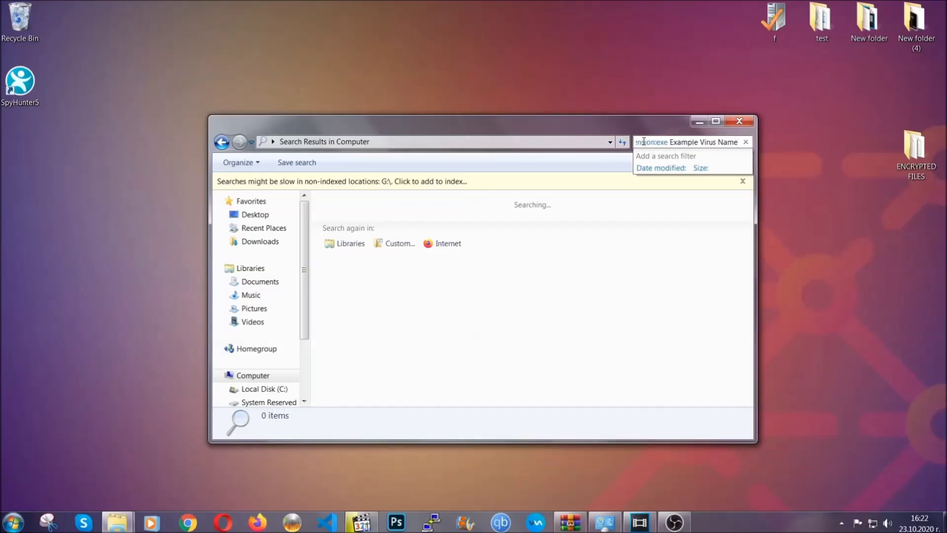
key("Return")
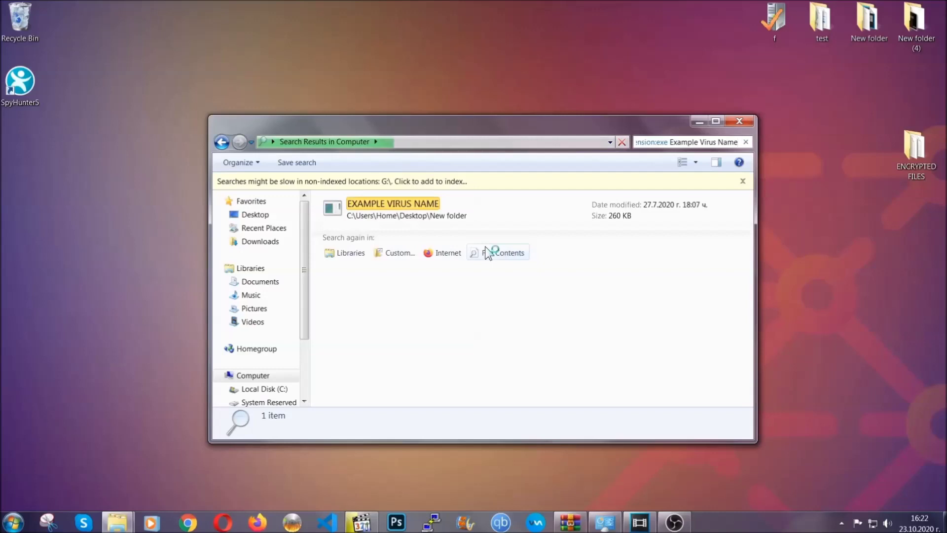
Delete the EXAMPLE VIRUS NAME result to the Recycle Bin.
left_click(414, 202)
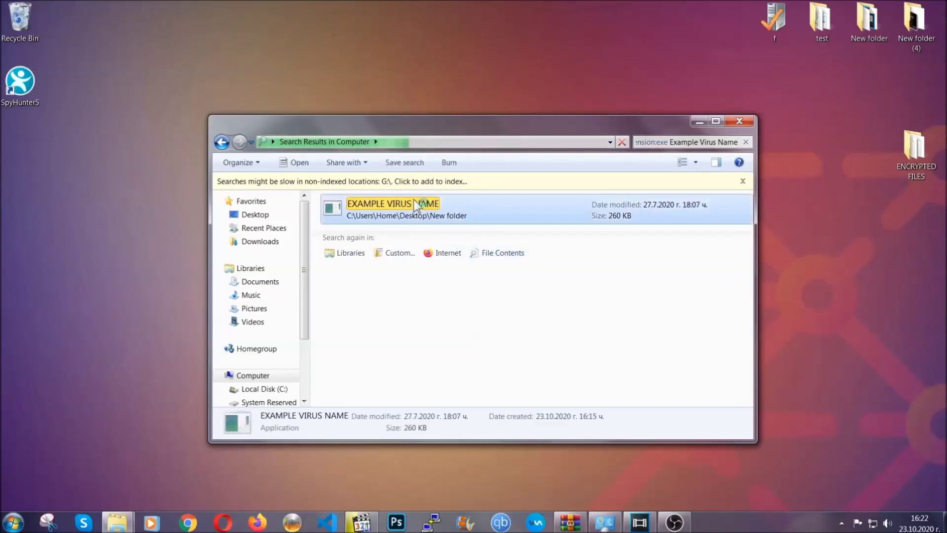
right_click(415, 204)
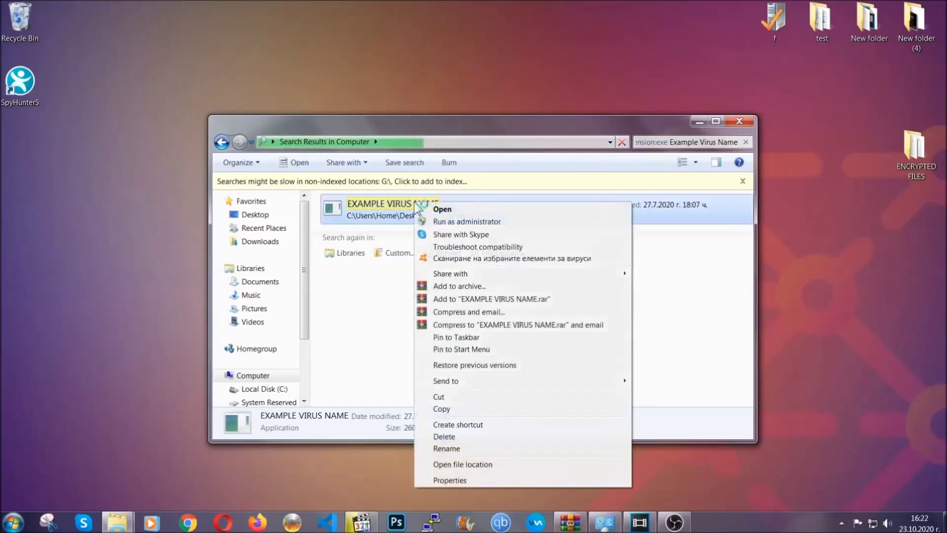
left_click(456, 436)
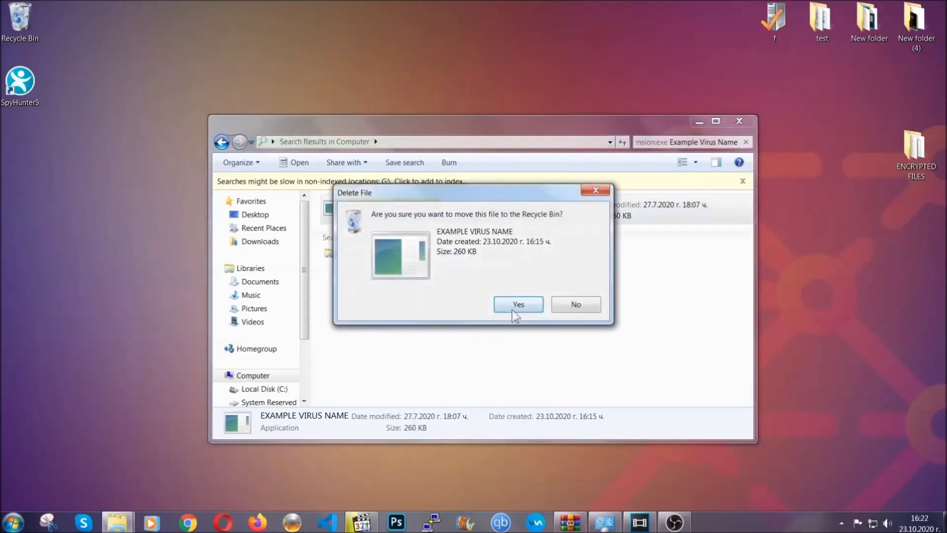
left_click(517, 305)
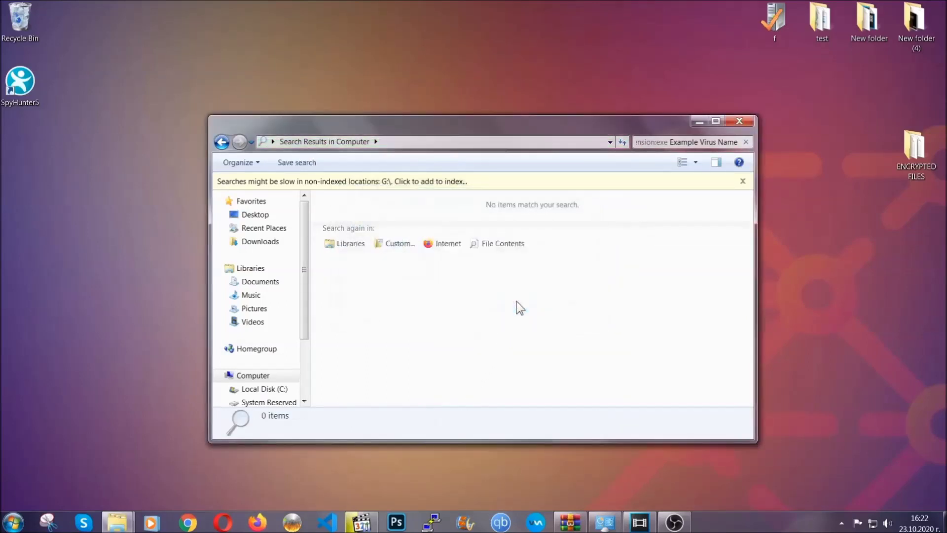
Close the empty Explorer search results window.
left_click(740, 121)
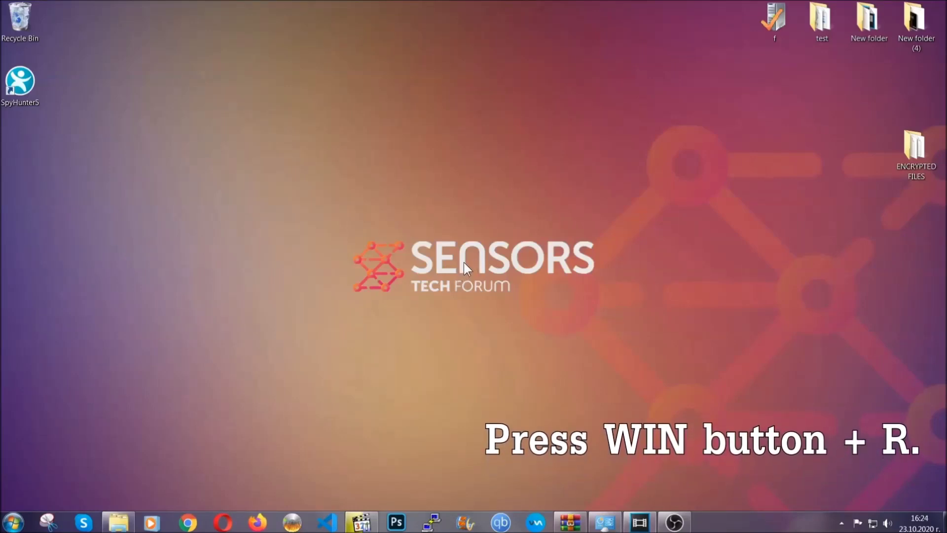
Launch Registry Editor by running REGEDIT from the Win+R Run dialog.
key("super+r")
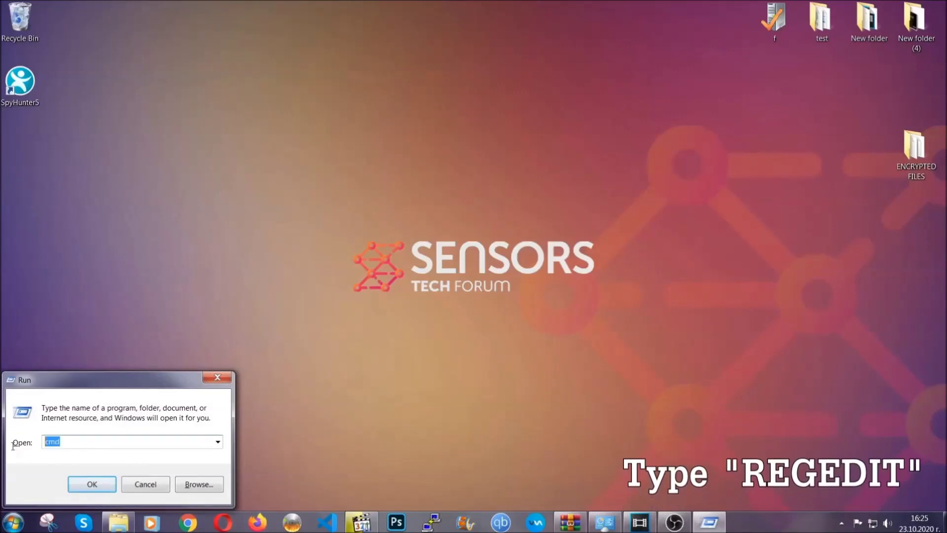
type("REGEDIT")
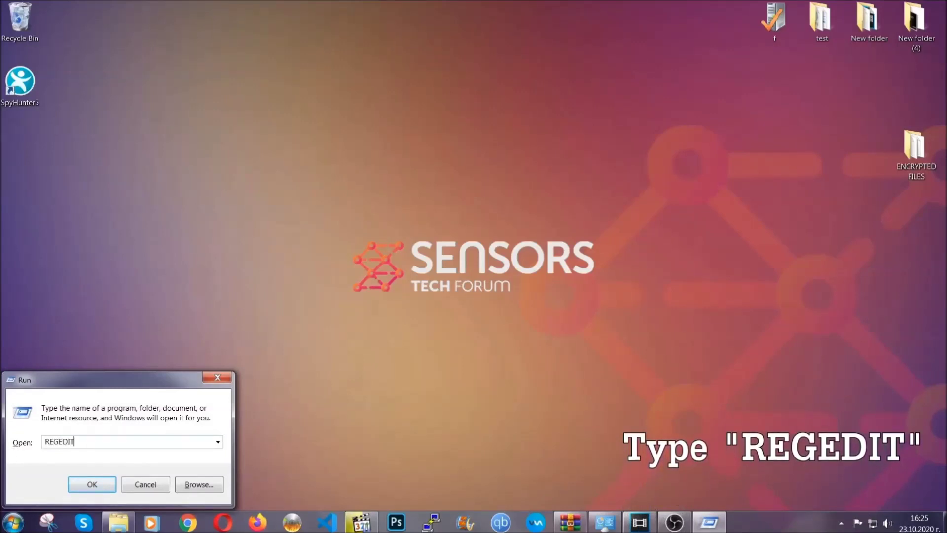
left_click(80, 482)
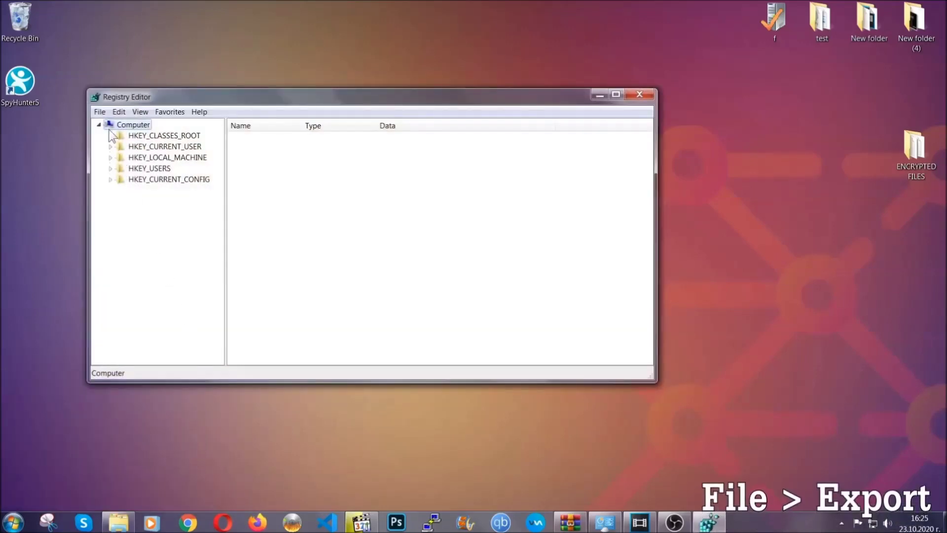
Export the entire registry to the Desktop as BACKUP.reg.
left_click(100, 112)
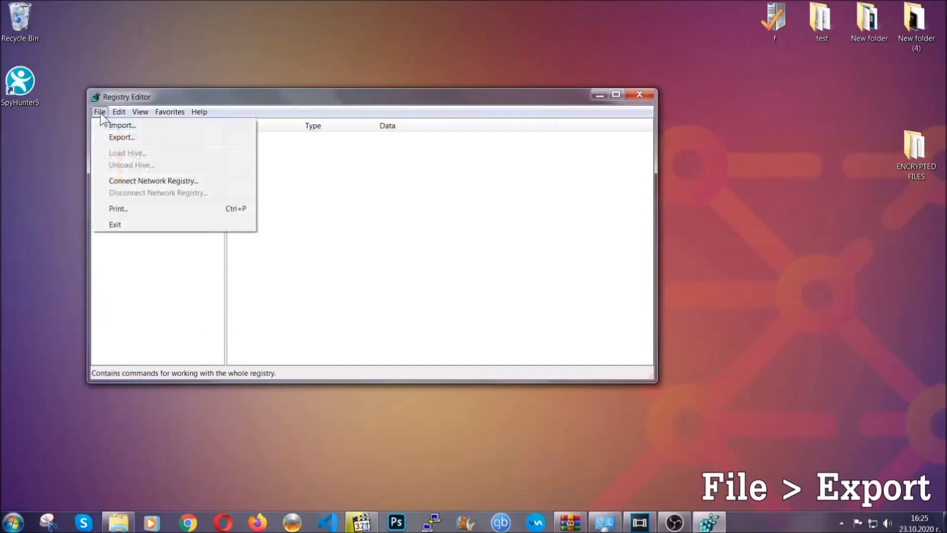
left_click(123, 136)
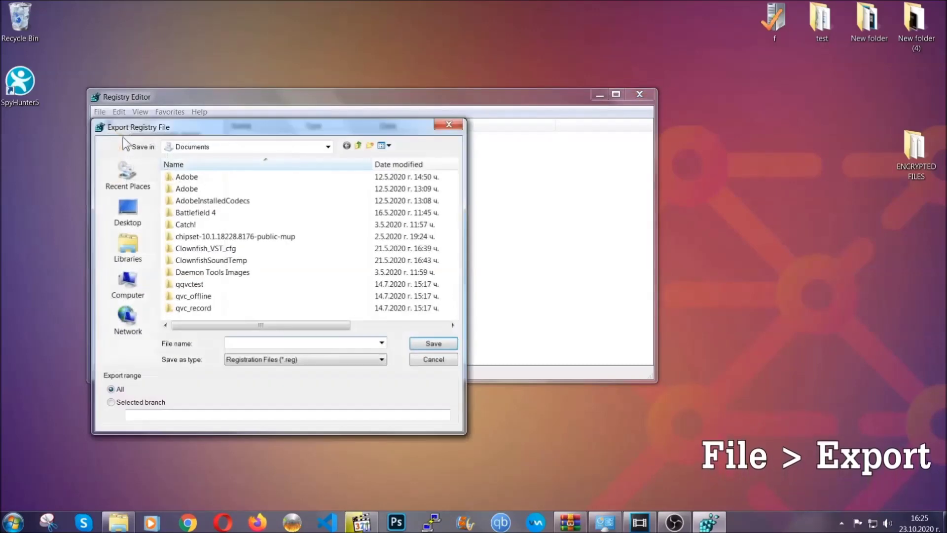
left_click(122, 208)
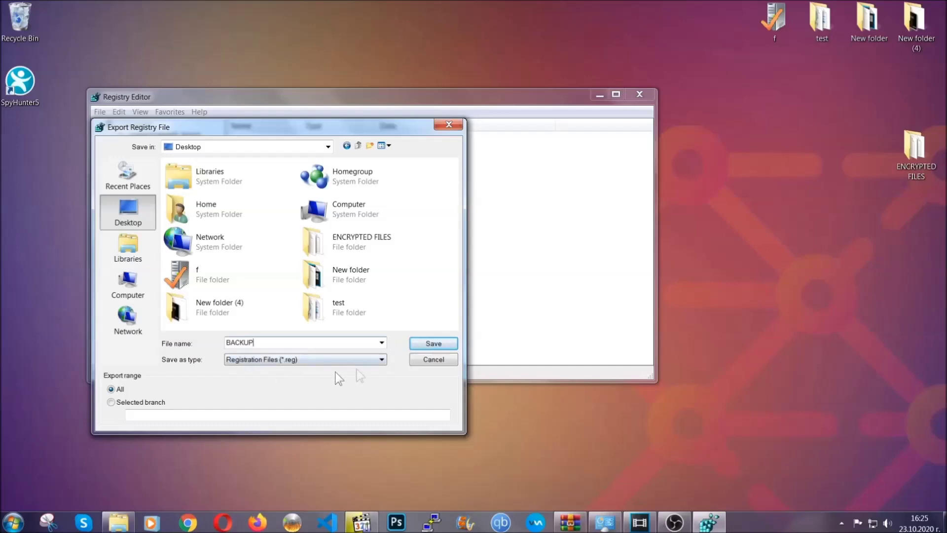
left_click(427, 345)
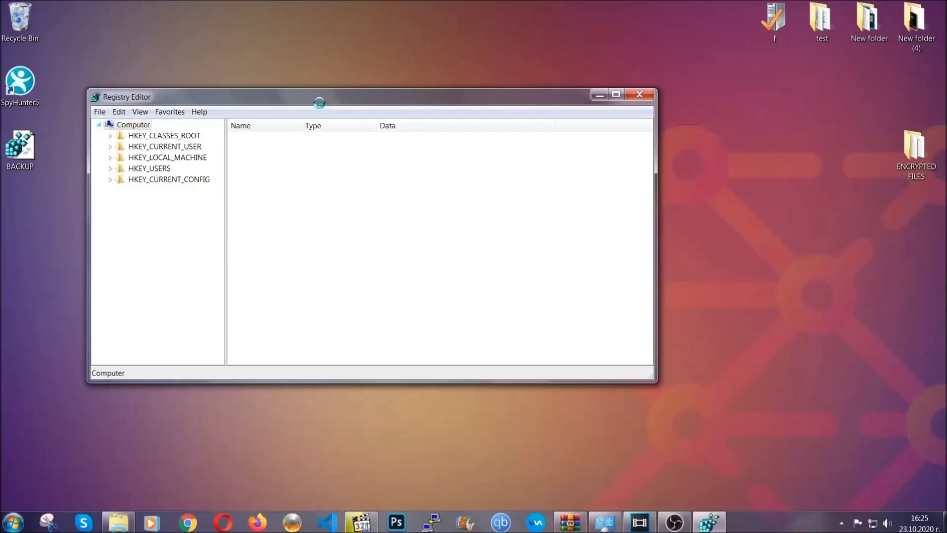
Reposition the Registry Editor window and open its Find dialog with Ctrl+F.
left_click_drag(319, 102, 410, 134)
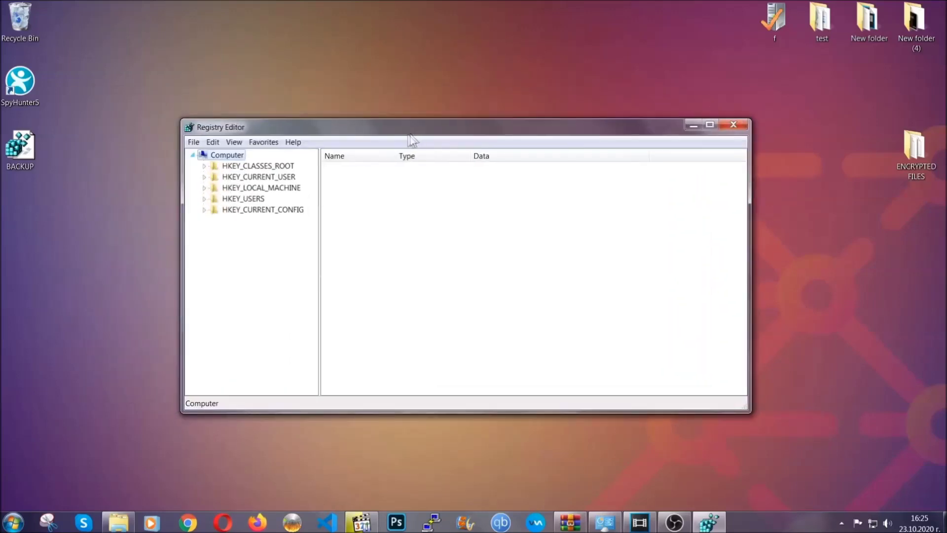
left_click(193, 143)
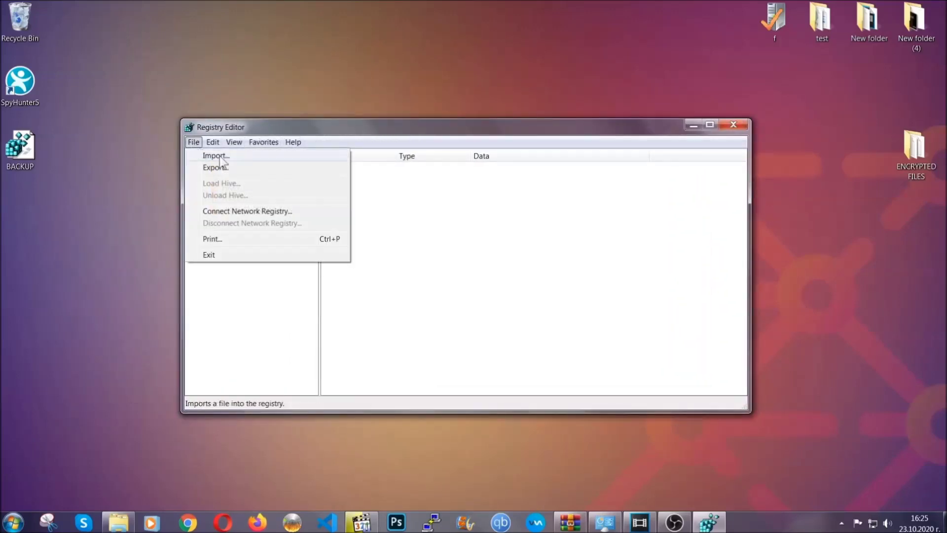
left_click(193, 142)
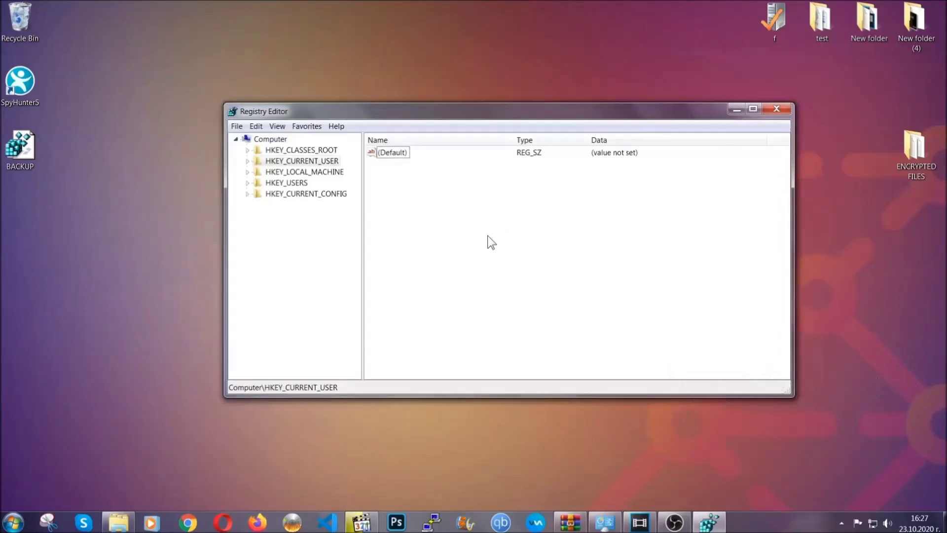
key("ctrl+f")
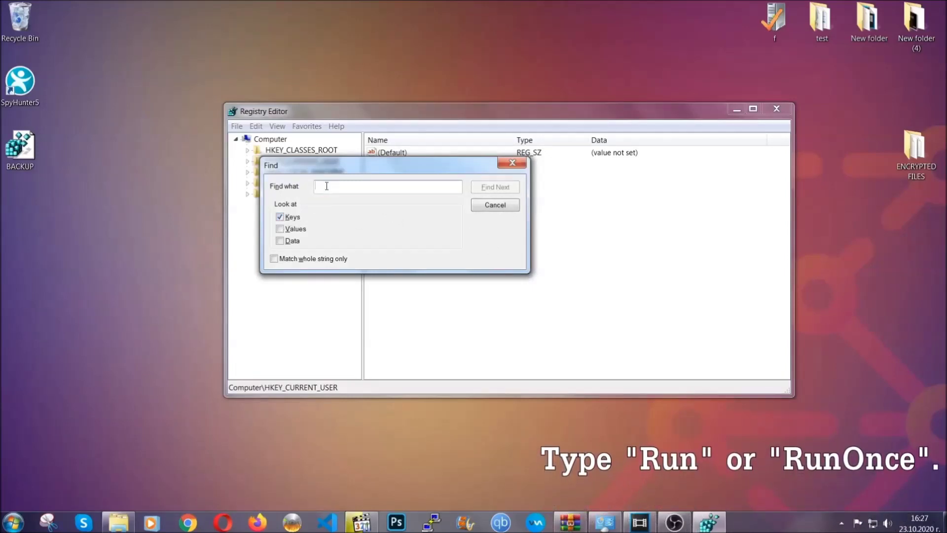
Search the registry for 'RunOnce', then select HKCU's CurrentVersion Run key to list its startup values.
type("RunOnce")
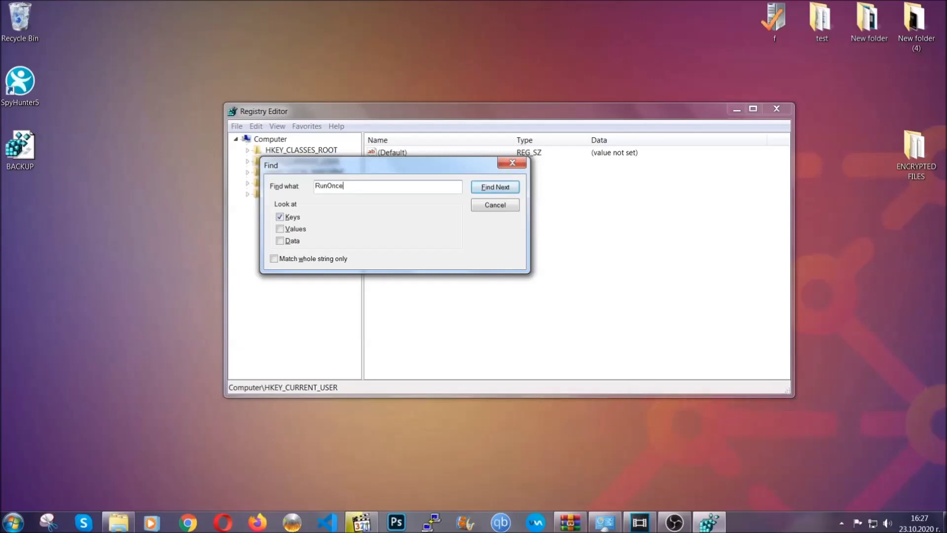
left_click(508, 188)
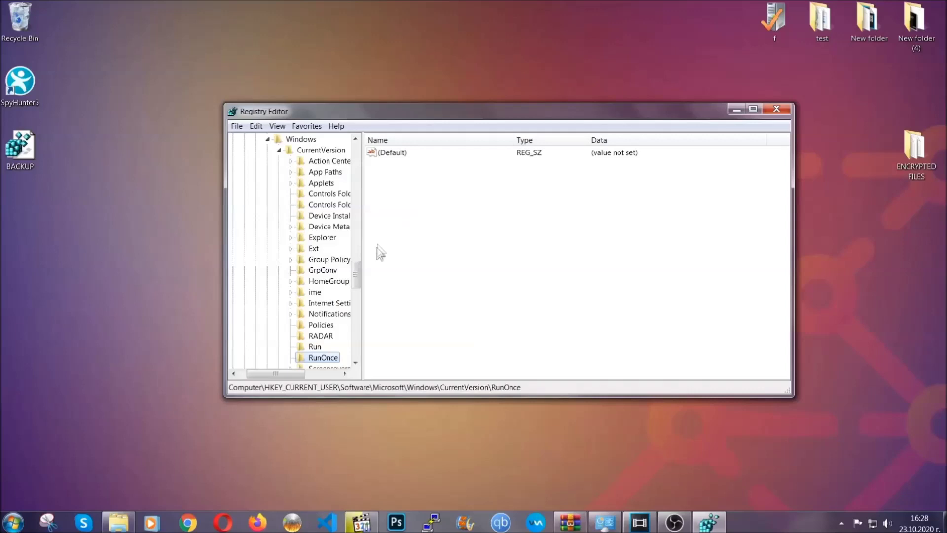
left_click_drag(357, 275, 358, 289)
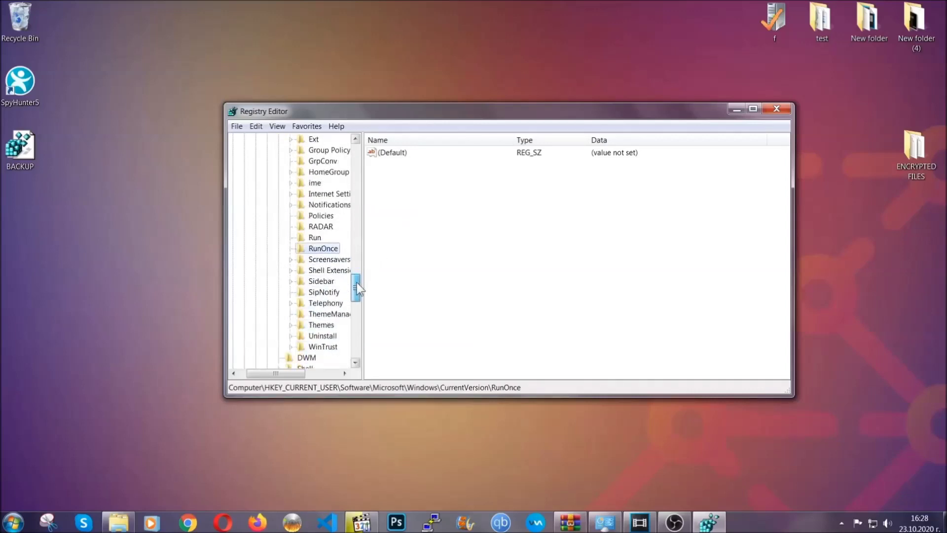
left_click(315, 238)
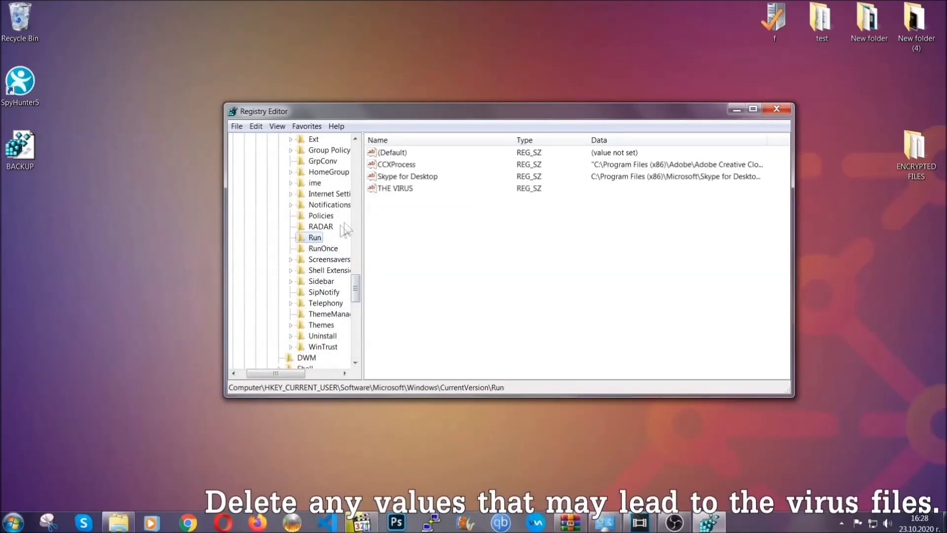
Delete the THE VIRUS startup value, confirm the deletion, and close Registry Editor.
left_click(389, 189)
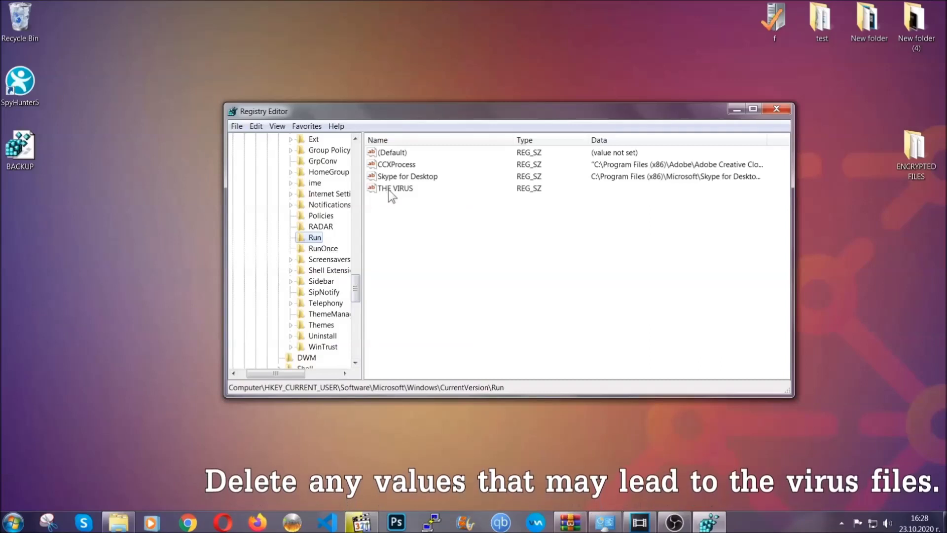
right_click(388, 189)
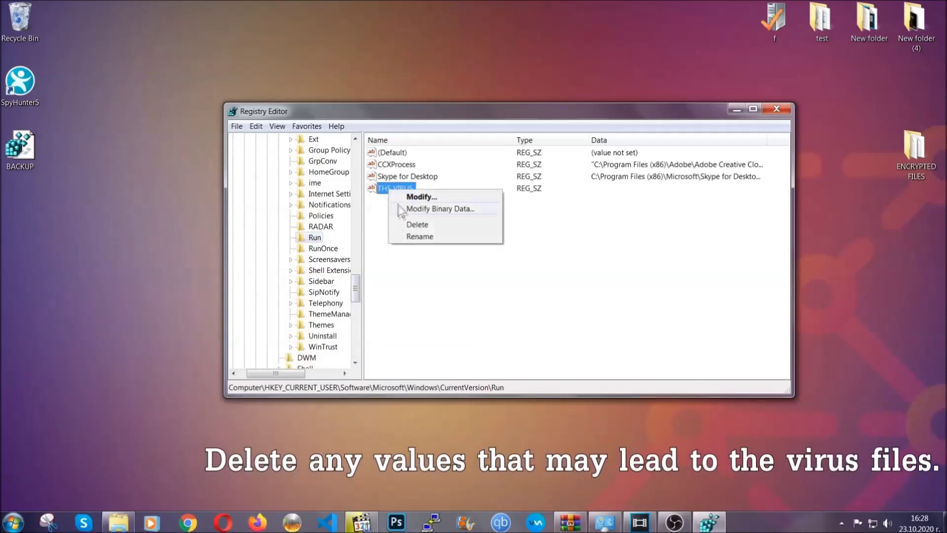
left_click(410, 225)
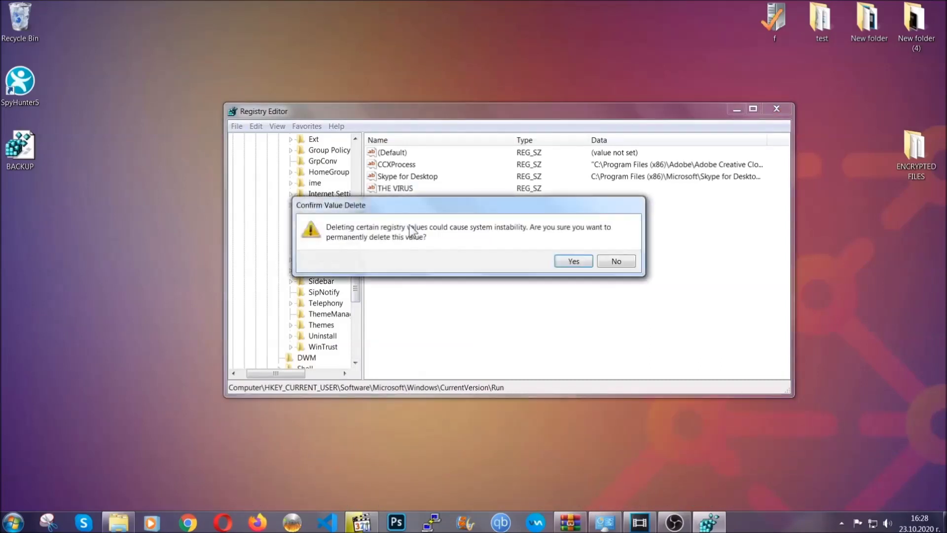
left_click(573, 261)
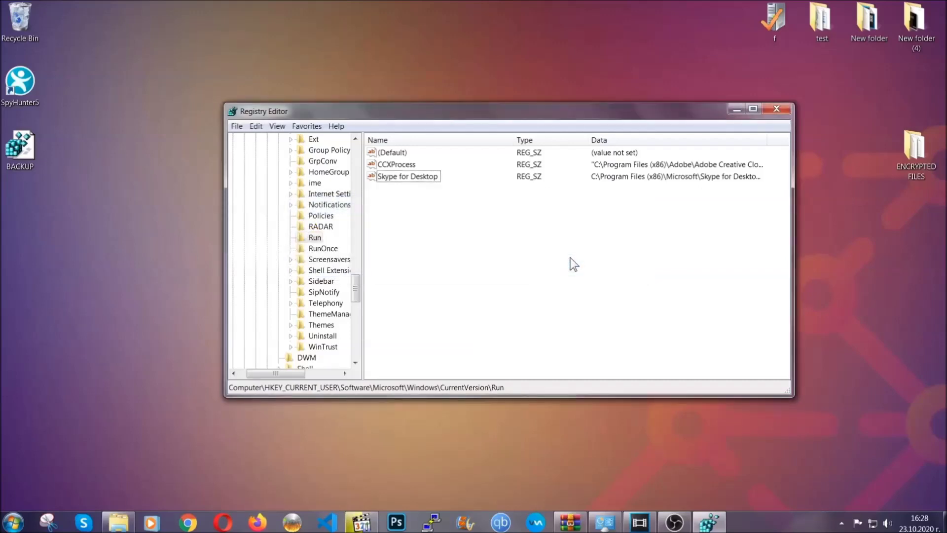
left_click(776, 108)
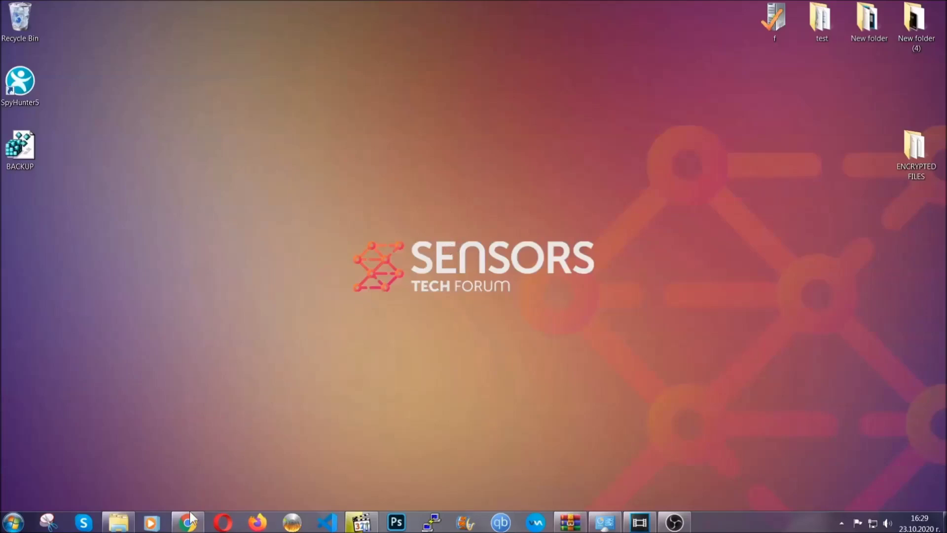
Bring Chrome forward, select the SensorsTechForum article's URL, and scroll down to its Method links.
left_click(187, 523)
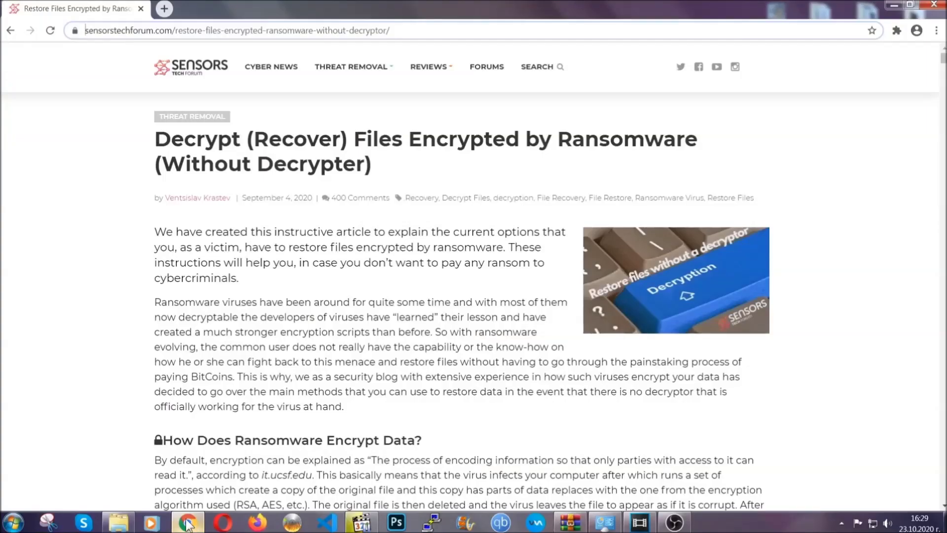
left_click_drag(96, 35, 427, 35)
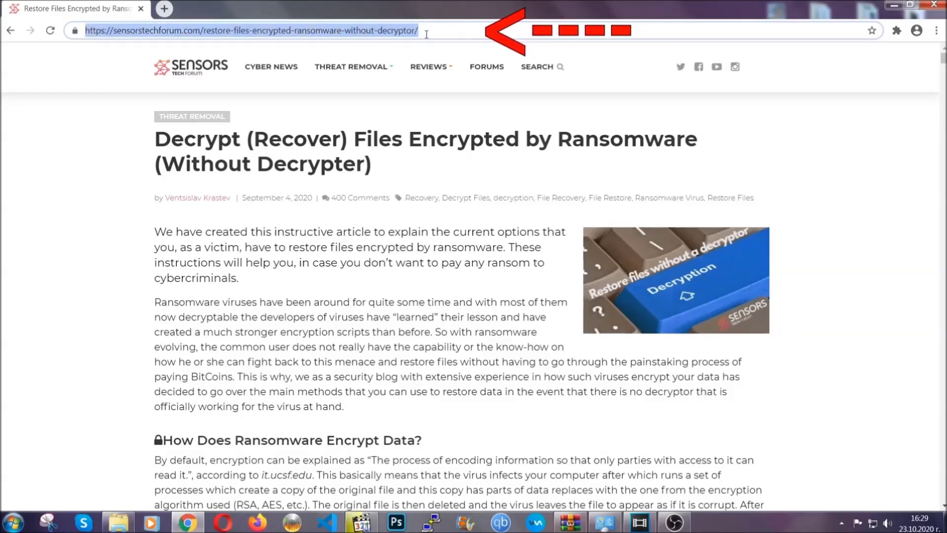
mouse_move(447, 131)
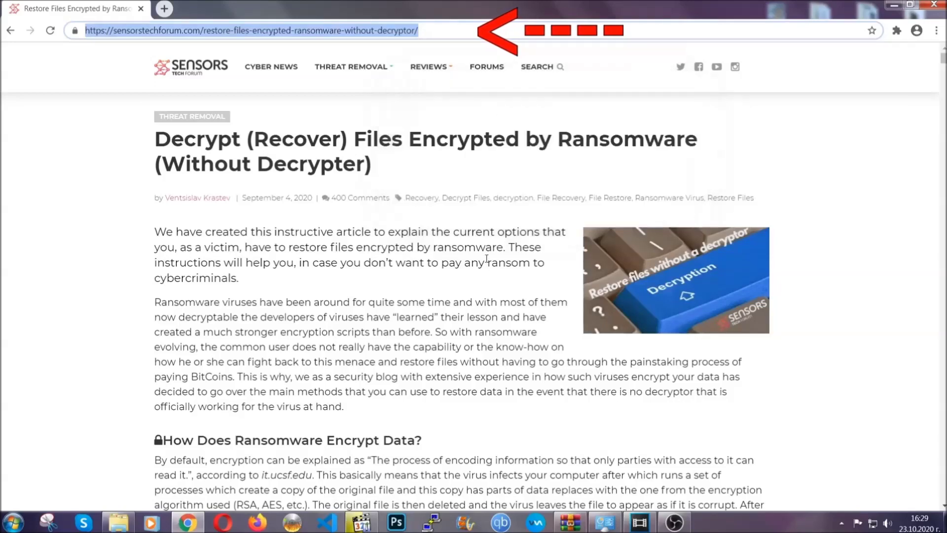
scroll(487, 266, "down", 5)
scroll(486, 269, "down", 8)
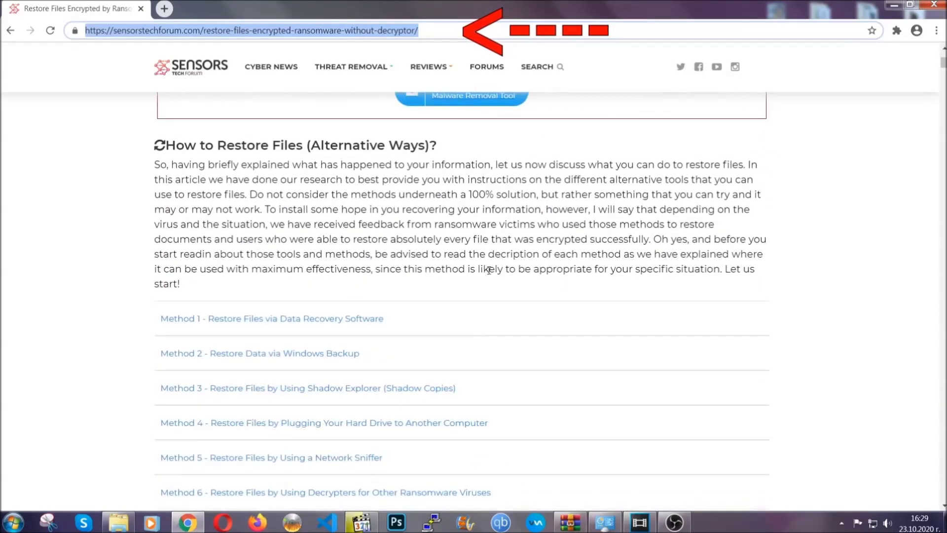
scroll(487, 270, "down", 3)
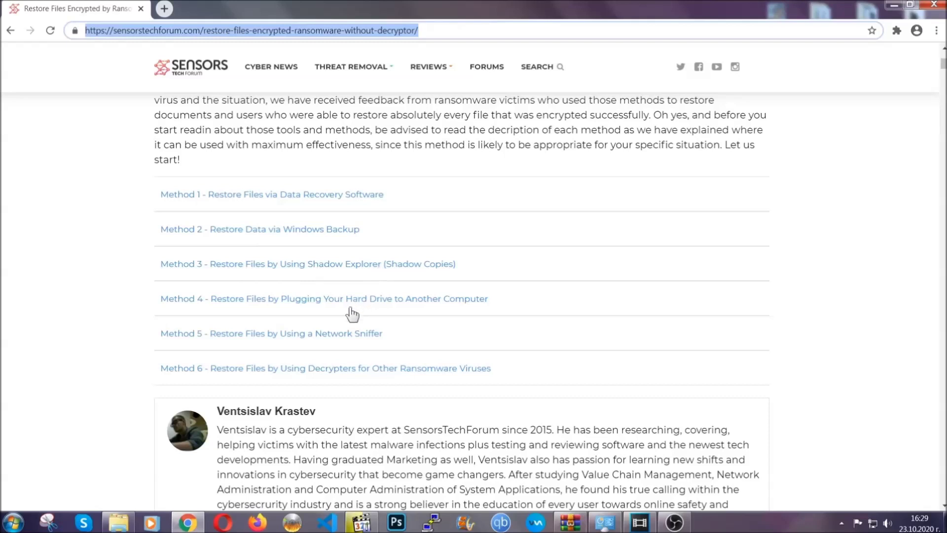
Expand the Method 2 Windows Backup section and its Step1, Step2 and Step3 instructions.
left_click(293, 223)
left_click_drag(275, 296, 336, 372)
left_click(335, 371)
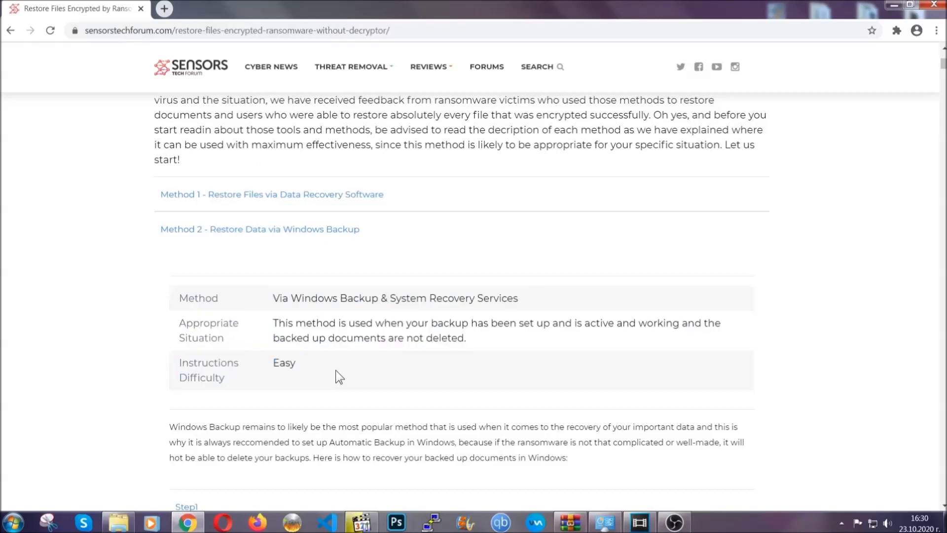
scroll(338, 368, "down", 5)
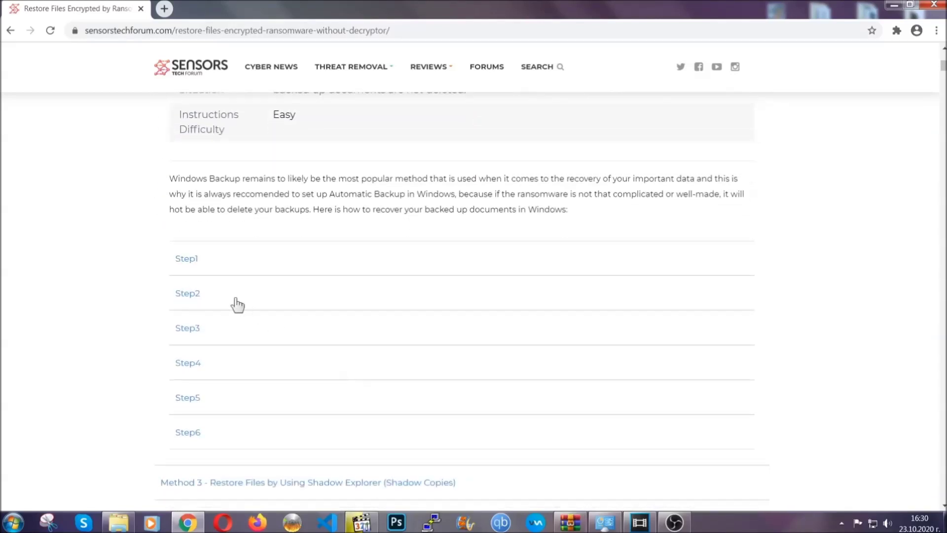
left_click(194, 259)
scroll(444, 311, "down", 5)
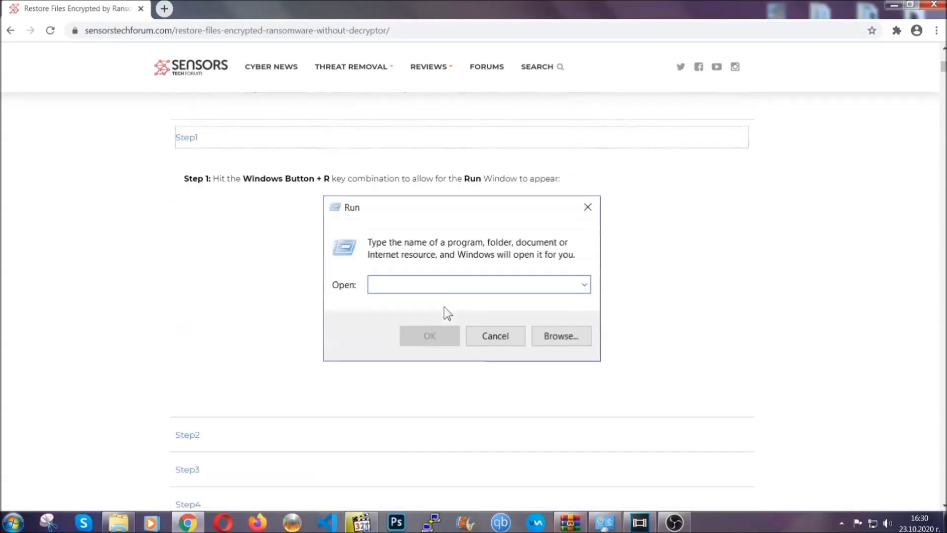
left_click(230, 309)
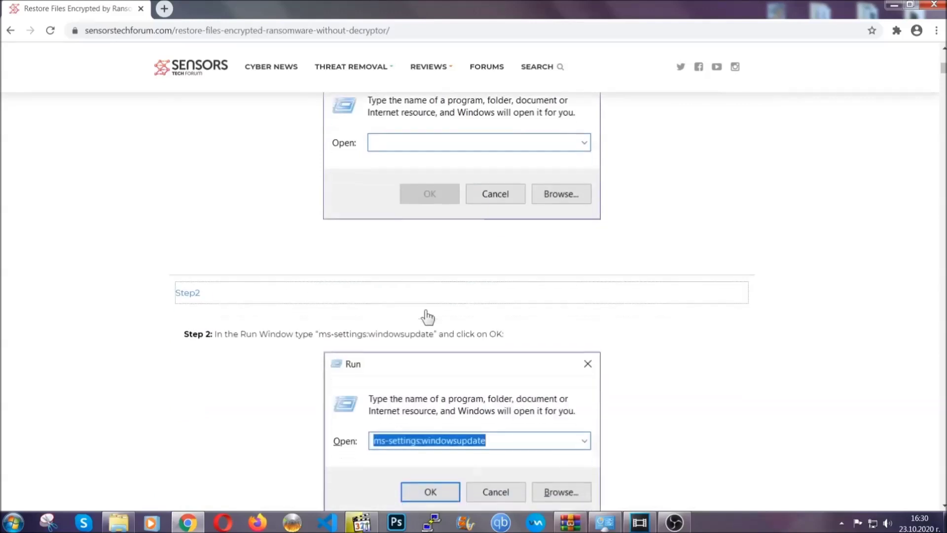
scroll(428, 320, "down", 5)
left_click(274, 358)
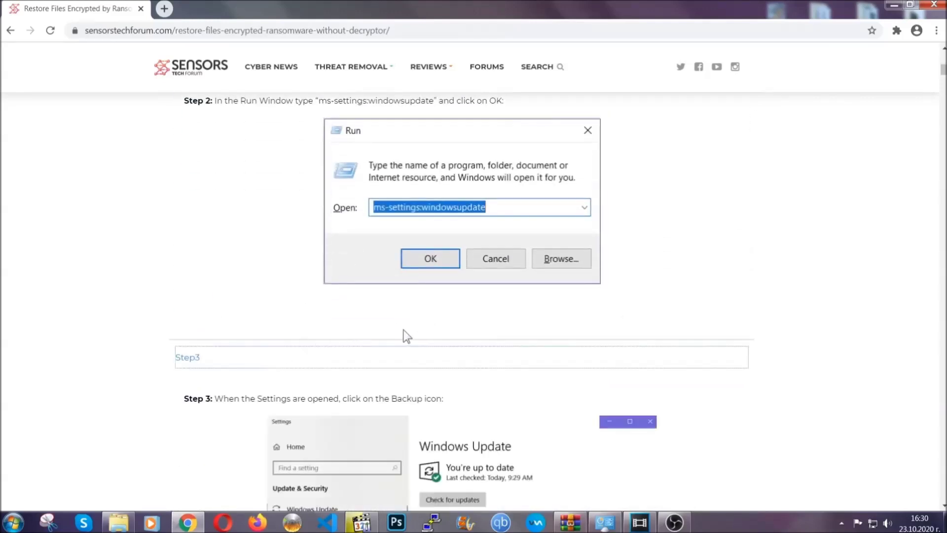
Scroll through the expanded steps, then minimize Chrome to return to the desktop.
scroll(406, 334, "down", 4)
scroll(418, 334, "down", 3)
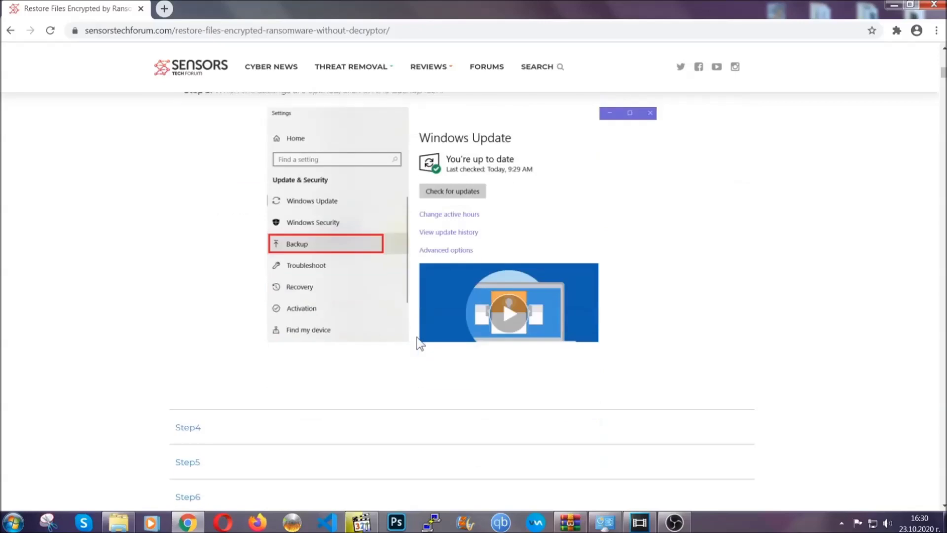
scroll(416, 336, "down", 2)
scroll(416, 339, "down", 7)
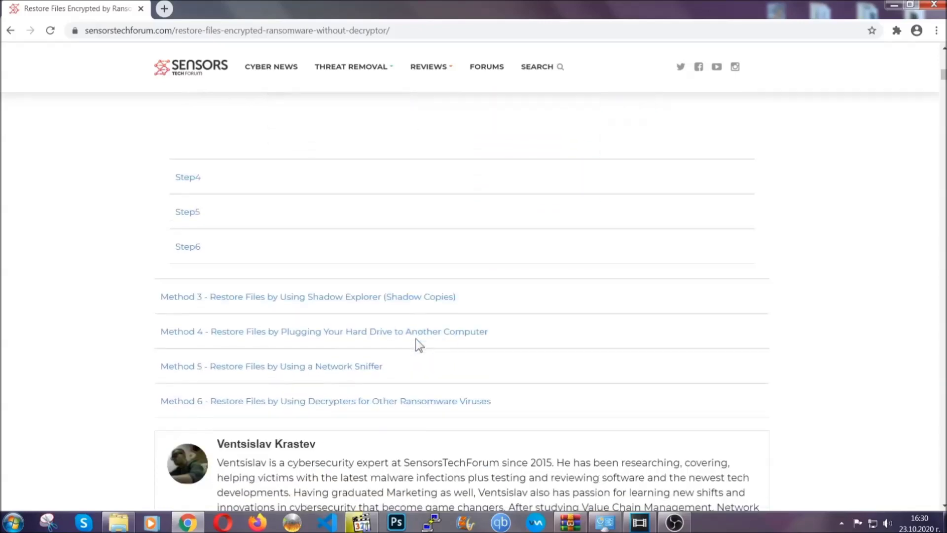
scroll(415, 338, "up", 20)
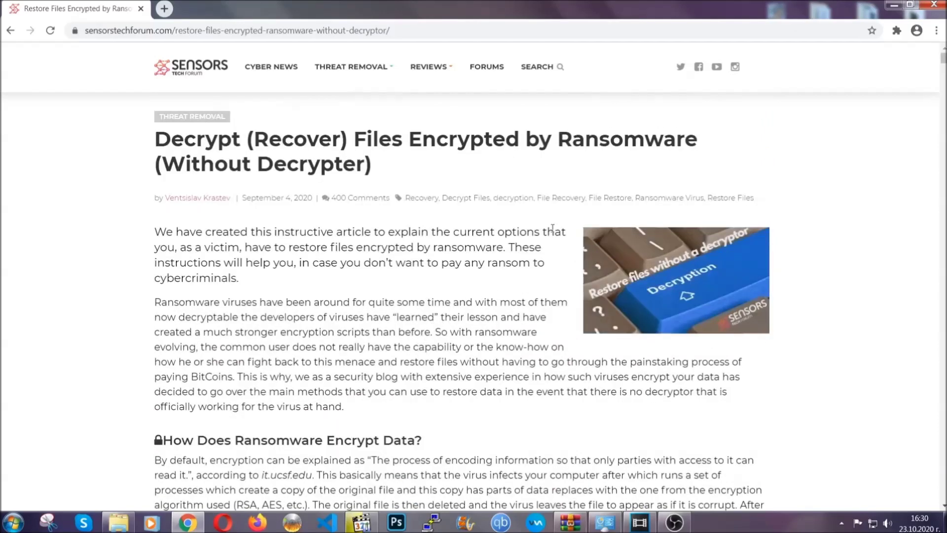
left_click(891, 4)
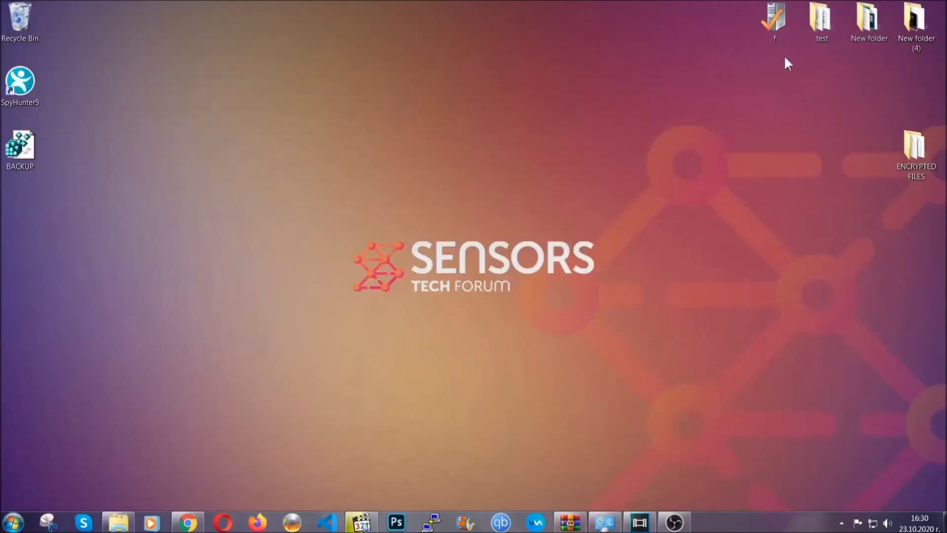